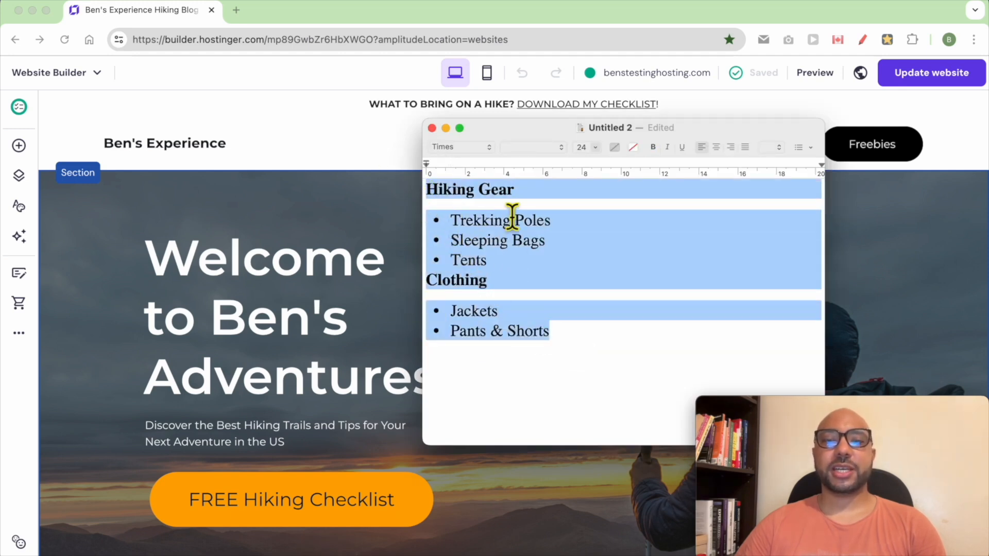
# Review the Hiking Gear and Clothing headings and their subcategories in the text outline
pyautogui.tripleClick(467, 205)
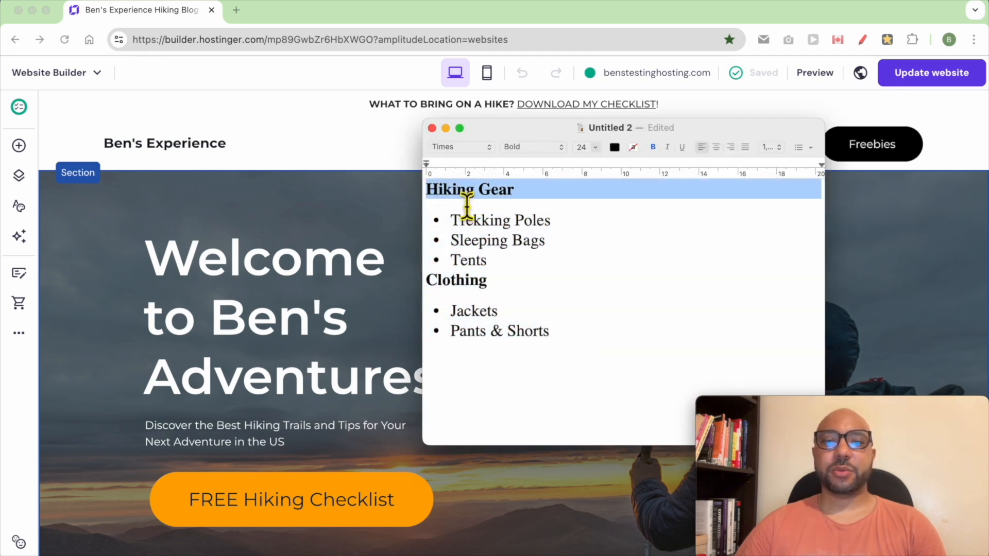
pyautogui.click(513, 199)
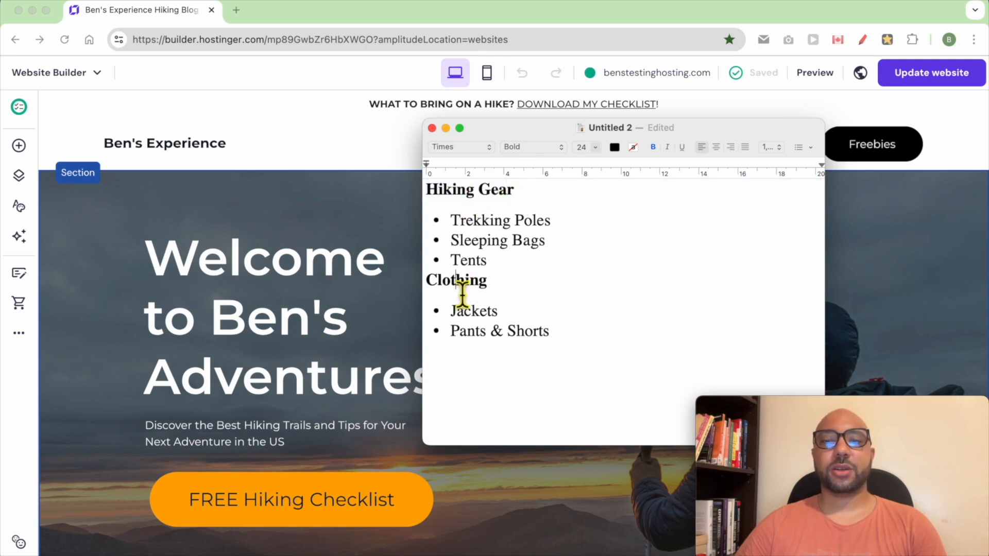
pyautogui.click(530, 240)
pyautogui.tripleClick(485, 203)
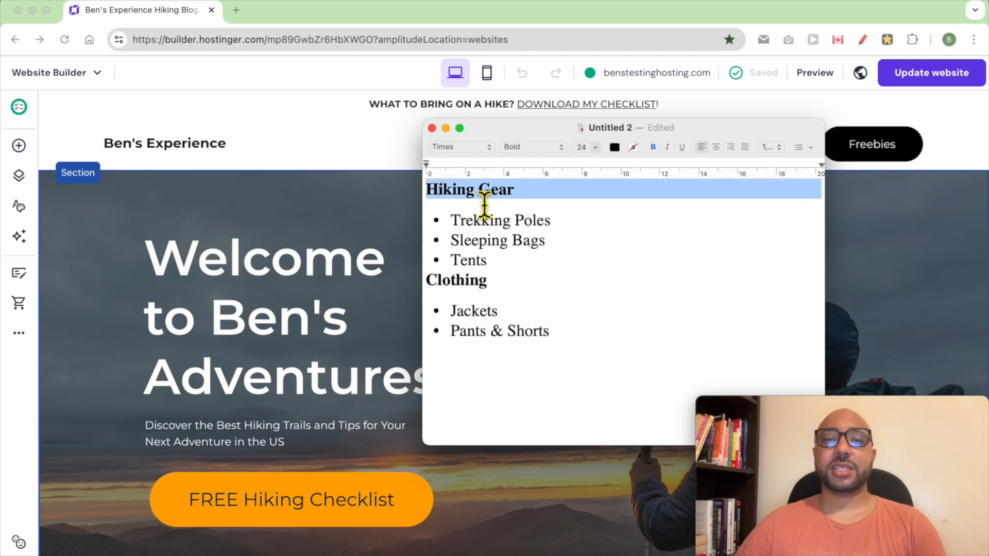
pyautogui.moveTo(494, 253); pyautogui.dragTo(451, 231)
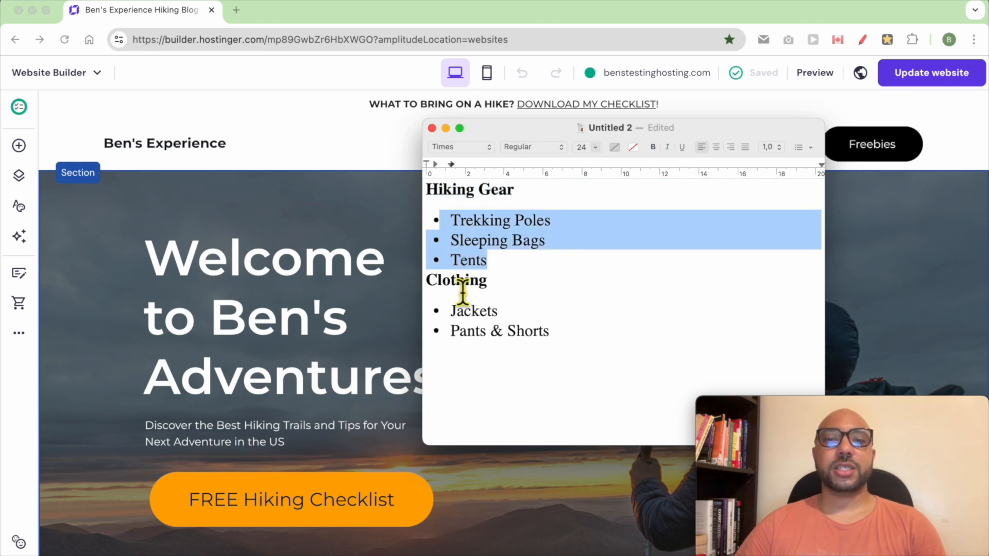
# Switch back to the website builder and open the product categories in the store manager
pyautogui.click(230, 212)
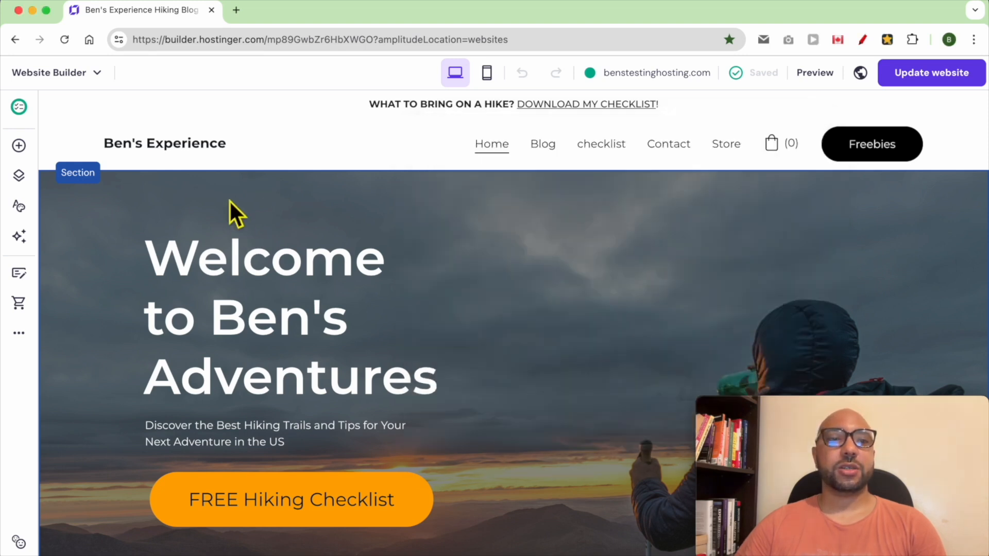
pyautogui.click(77, 72)
pyautogui.click(72, 186)
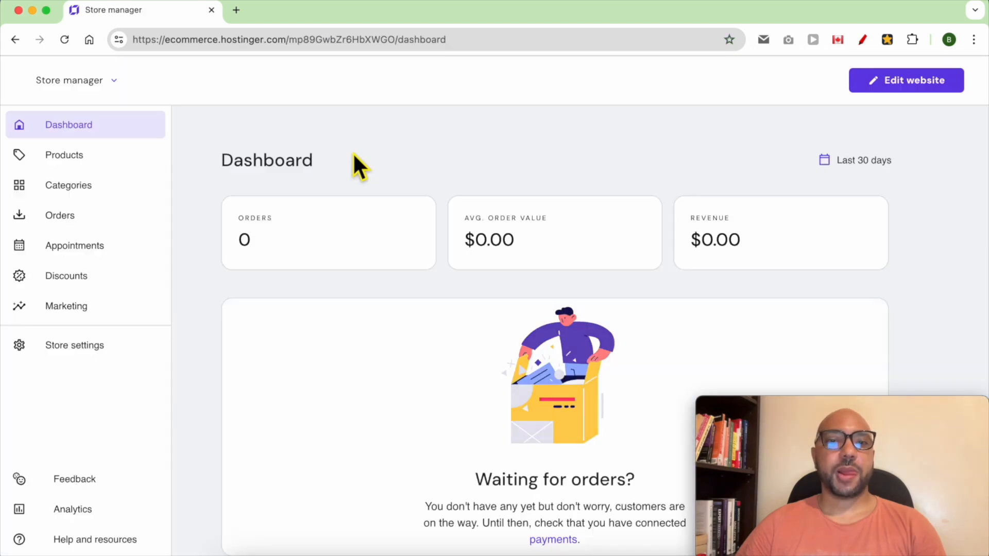
pyautogui.click(100, 189)
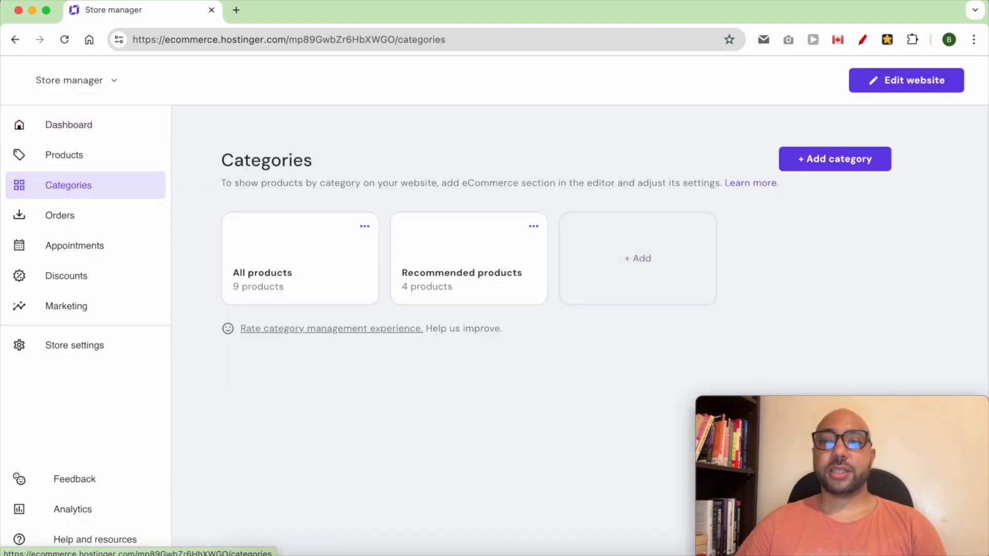
# Start a new product category and name it "Hiking Gear", copying the heading from the text outline
pyautogui.click(828, 158)
pyautogui.click(327, 550)
pyautogui.click(473, 206)
pyautogui.tripleClick(470, 196)
pyautogui.rightClick(471, 195)
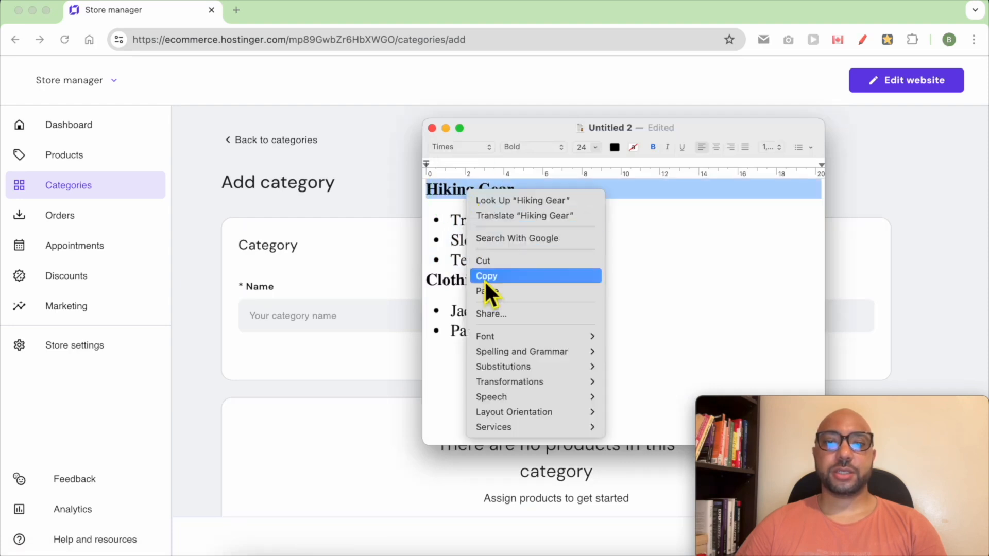
pyautogui.click(486, 276)
pyautogui.rightClick(292, 309)
pyautogui.click(329, 364)
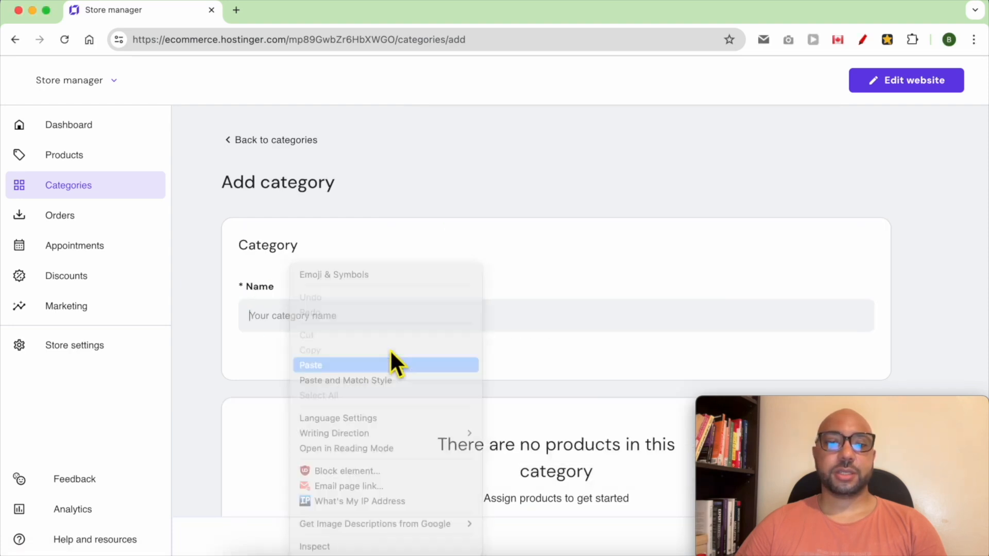
# Assign one product to the Hiking Gear category and save the category
pyautogui.scroll(-3, 407, 350)
pyautogui.moveTo(852, 404); pyautogui.dragTo(847, 267)
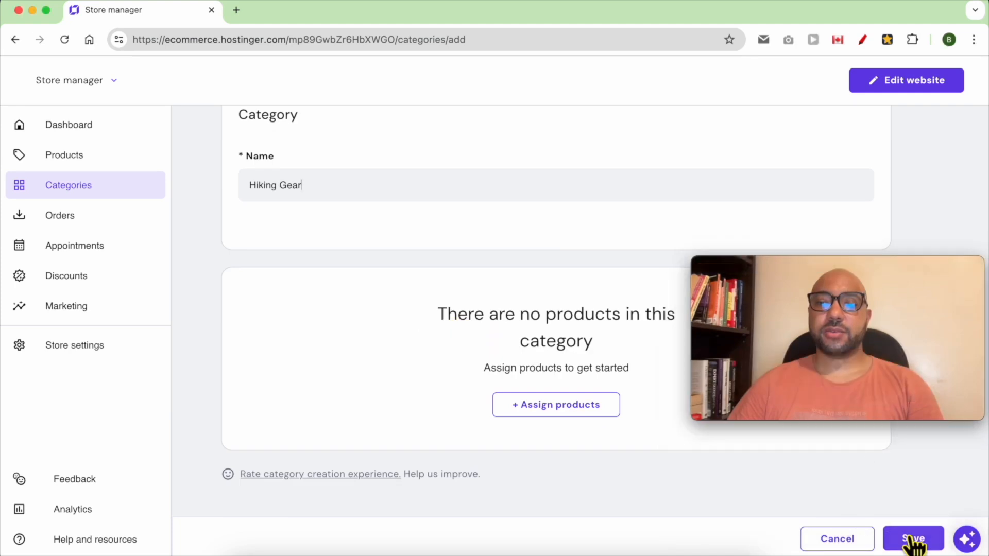
pyautogui.click(571, 410)
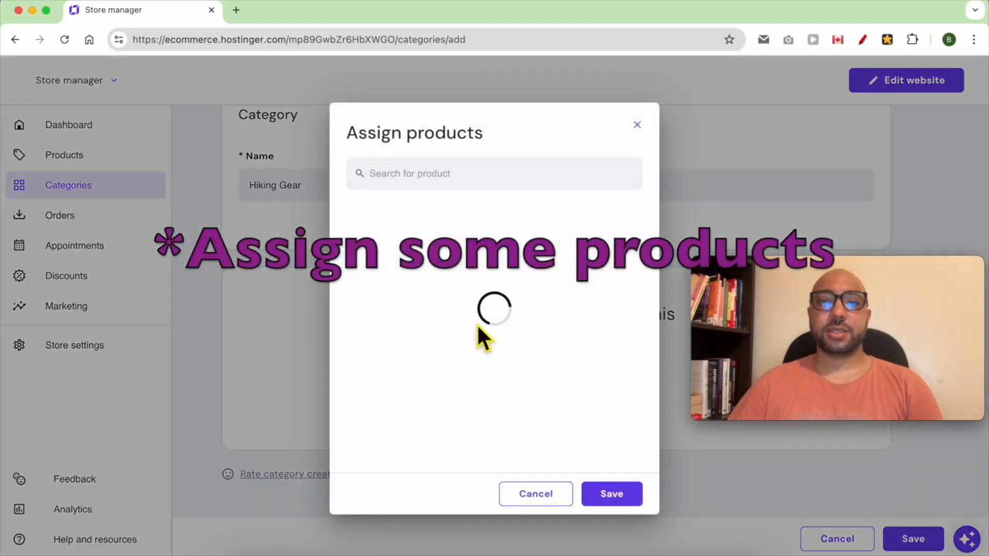
pyautogui.click(434, 225)
pyautogui.click(444, 226)
pyautogui.click(449, 265)
pyautogui.click(611, 493)
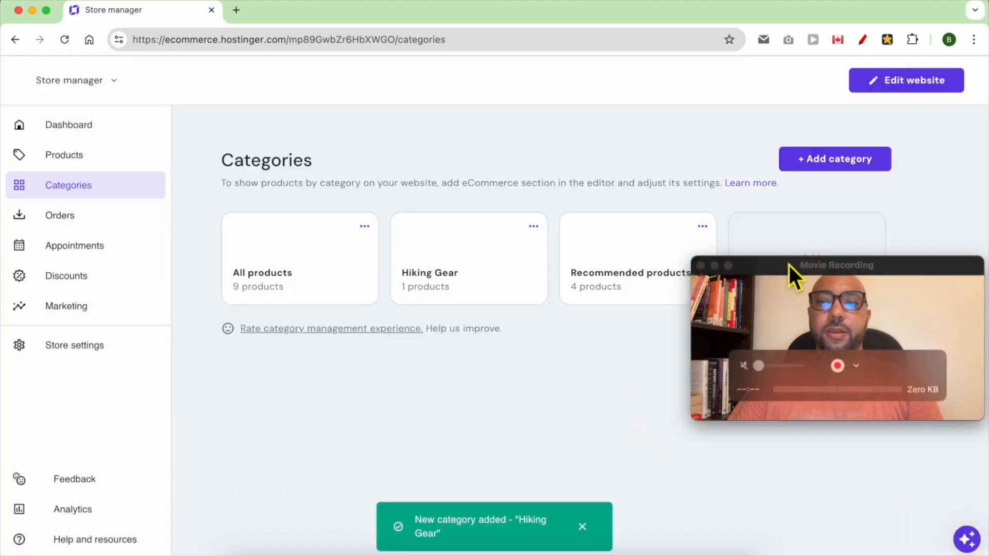
pyautogui.moveTo(788, 264); pyautogui.dragTo(787, 317)
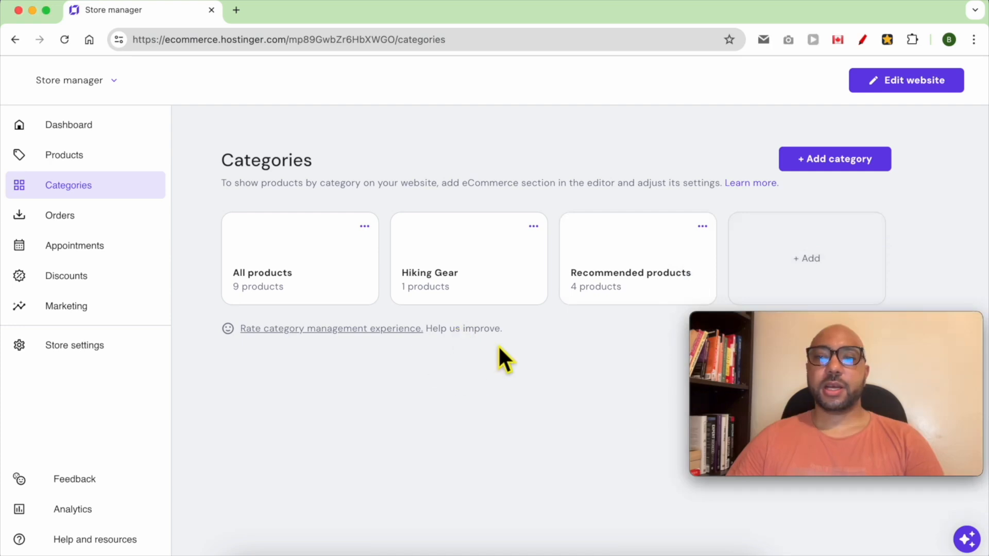
# Start another category and name it "Trekking Poles (subcategory)", copying the item name from the text outline
pyautogui.click(861, 166)
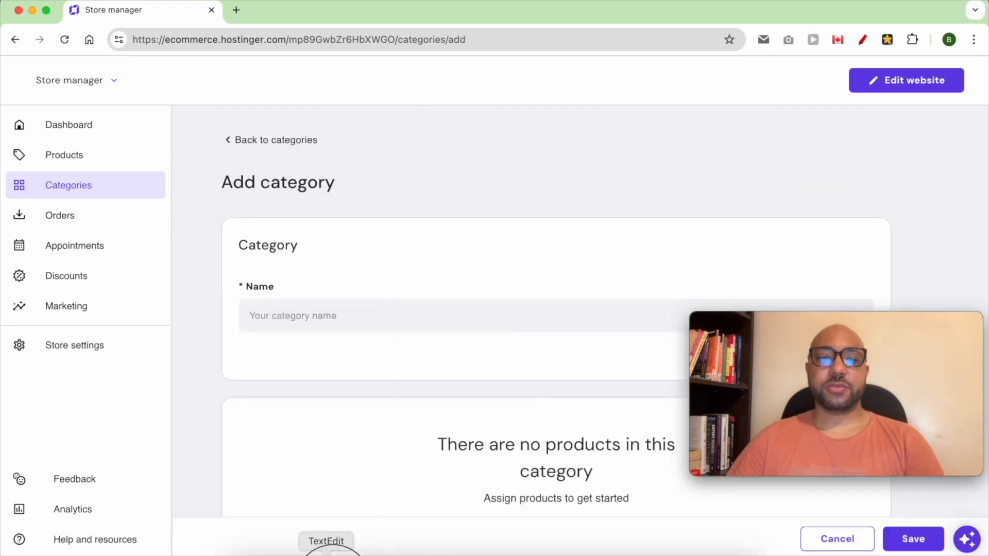
pyautogui.click(327, 549)
pyautogui.moveTo(571, 228); pyautogui.dragTo(457, 227)
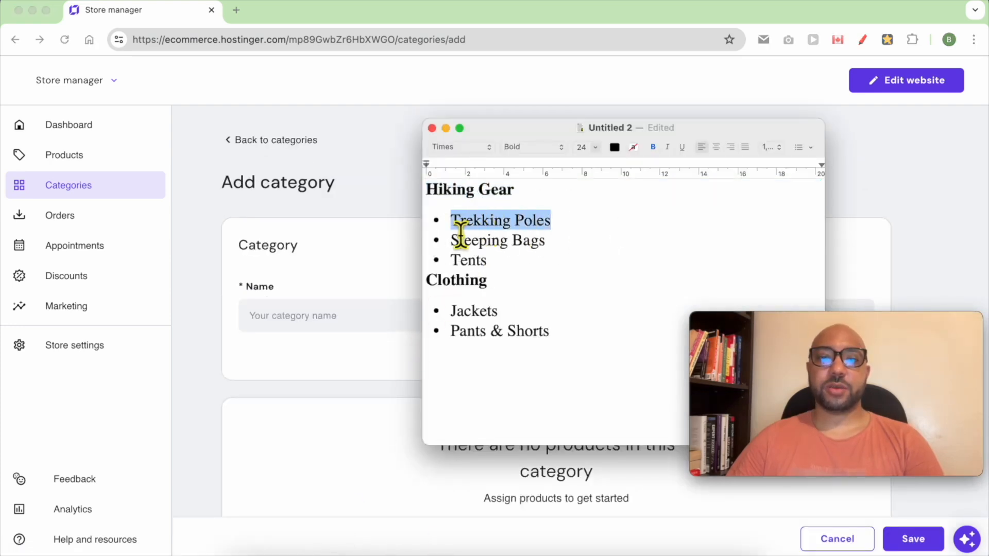
pyautogui.rightClick(480, 227)
pyautogui.click(500, 307)
pyautogui.click(322, 319)
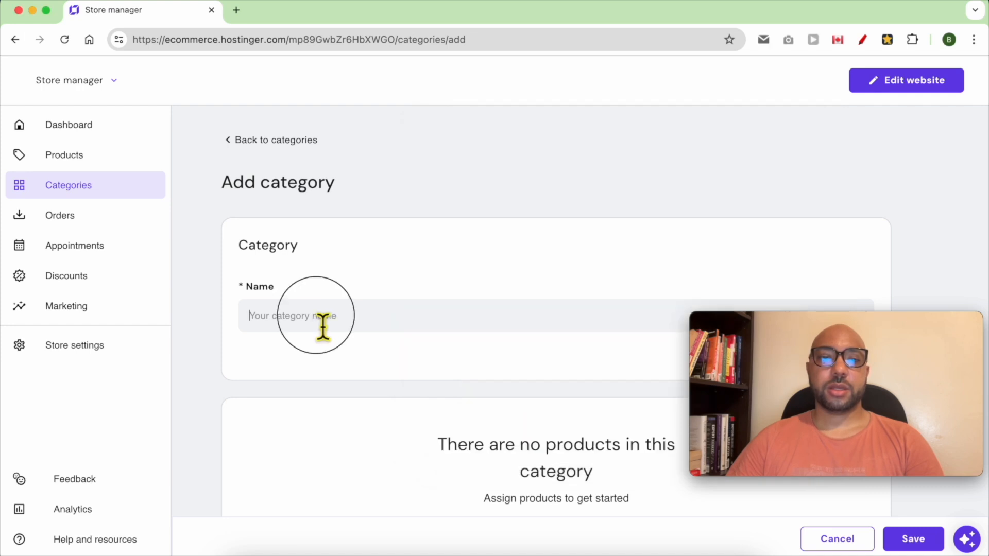
pyautogui.rightClick(322, 319)
pyautogui.click(350, 365)
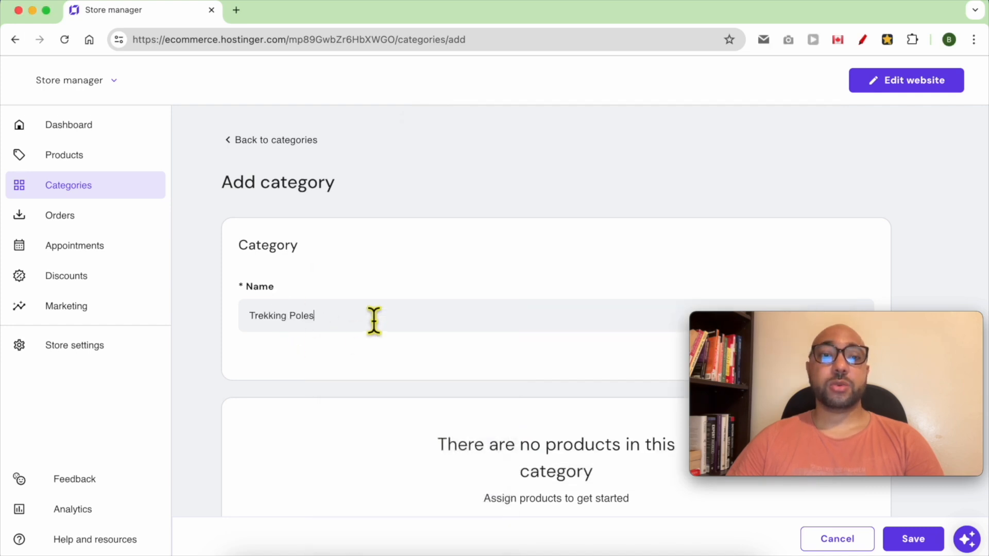
pyautogui.write('(subcategory')
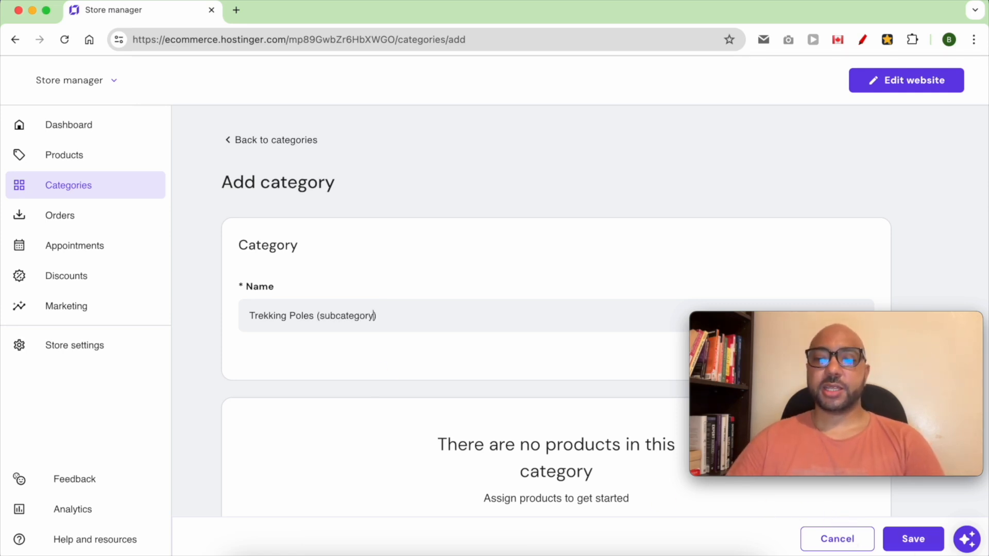
# Assign the Wool Sweater product to the Trekking Poles category and save the category
pyautogui.scroll(-3, 503, 457)
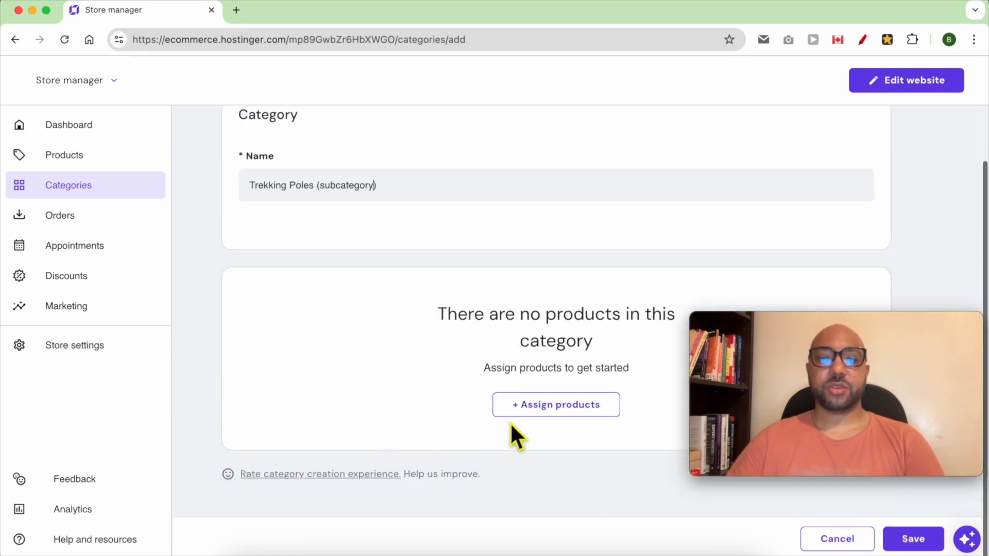
pyautogui.click(540, 413)
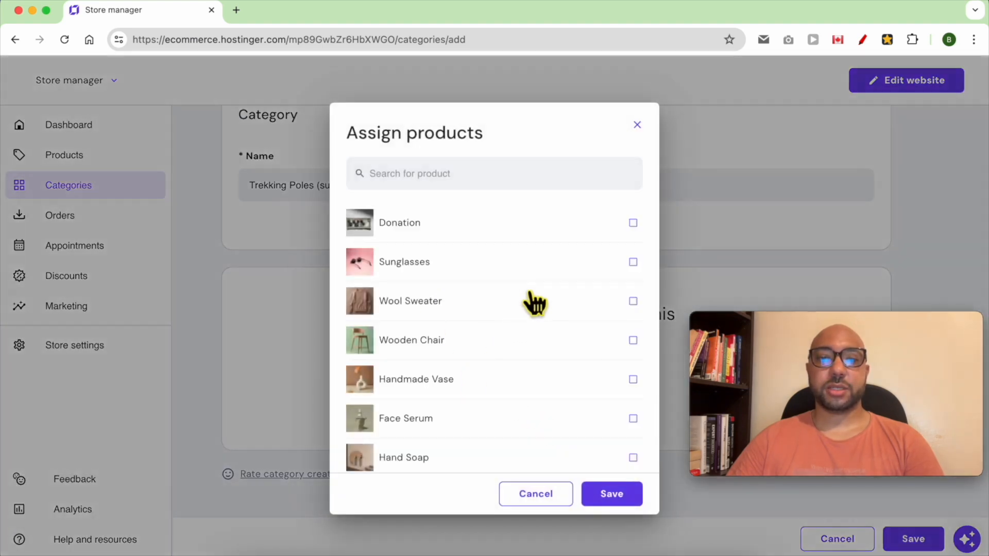
pyautogui.click(631, 498)
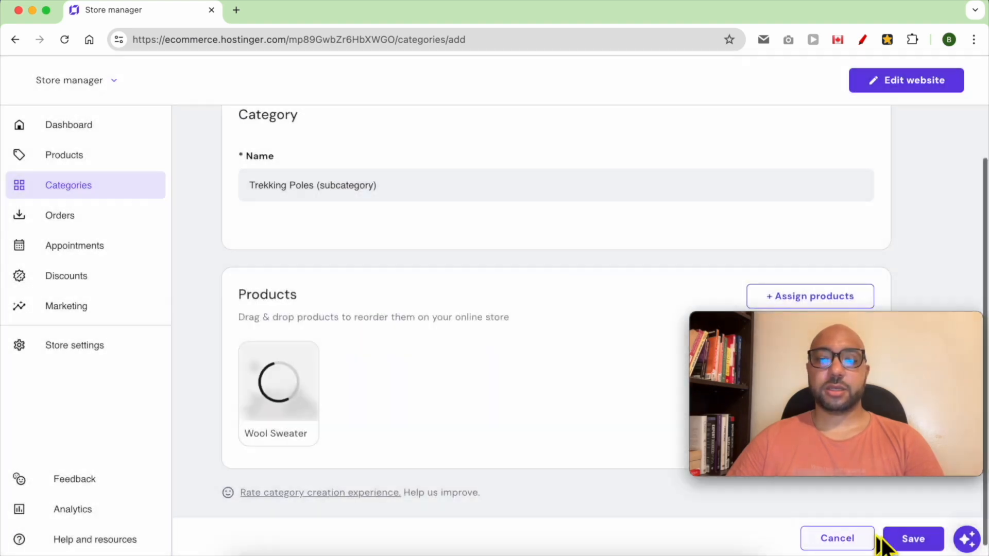
pyautogui.click(914, 539)
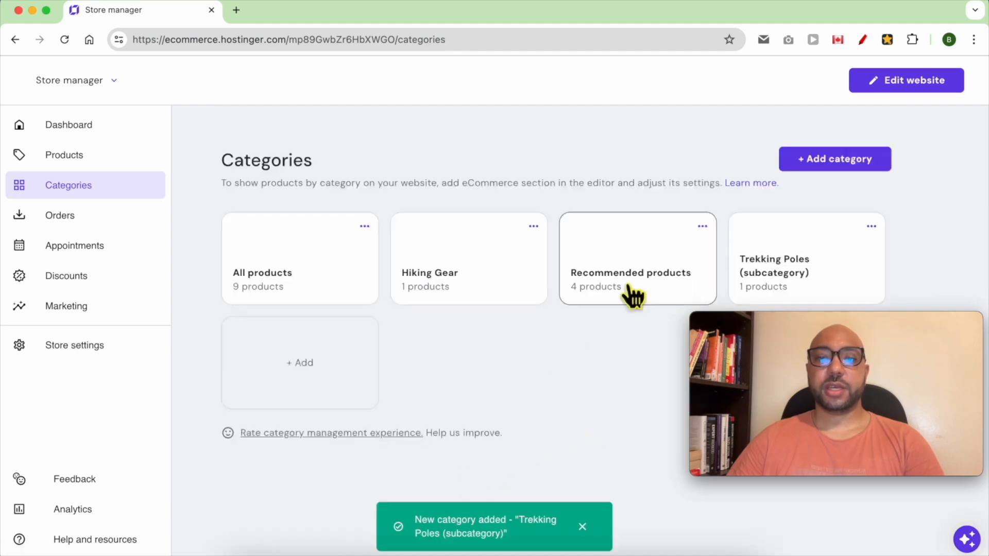
# Add a category named "Sleeping Bags (subcategory)", copying the item name from the outline, and assign the Wool Sweater product to it
pyautogui.click(327, 551)
pyautogui.moveTo(553, 260); pyautogui.dragTo(457, 257)
pyautogui.rightClick(477, 248)
pyautogui.click(495, 333)
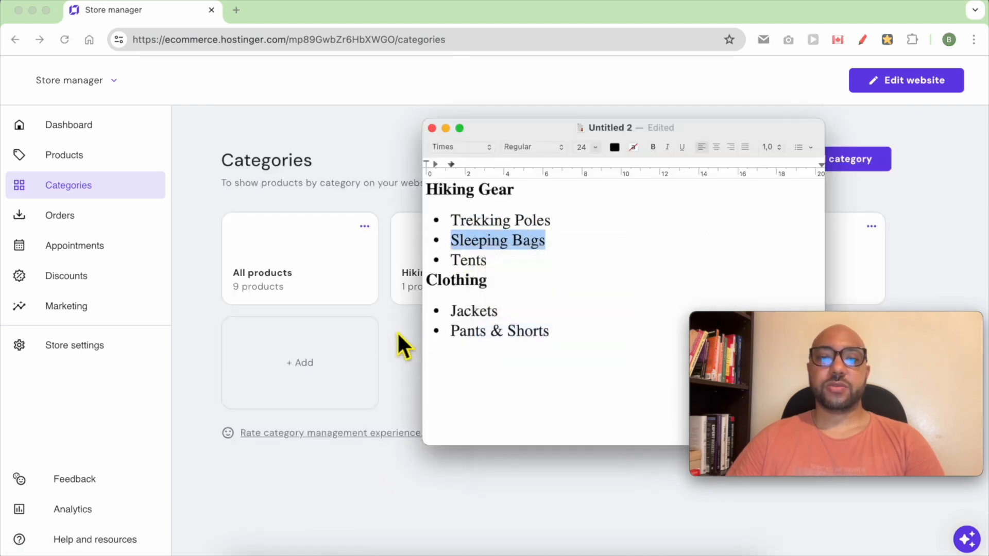
pyautogui.click(399, 331)
pyautogui.click(334, 363)
pyautogui.click(326, 316)
pyautogui.press('super+v')
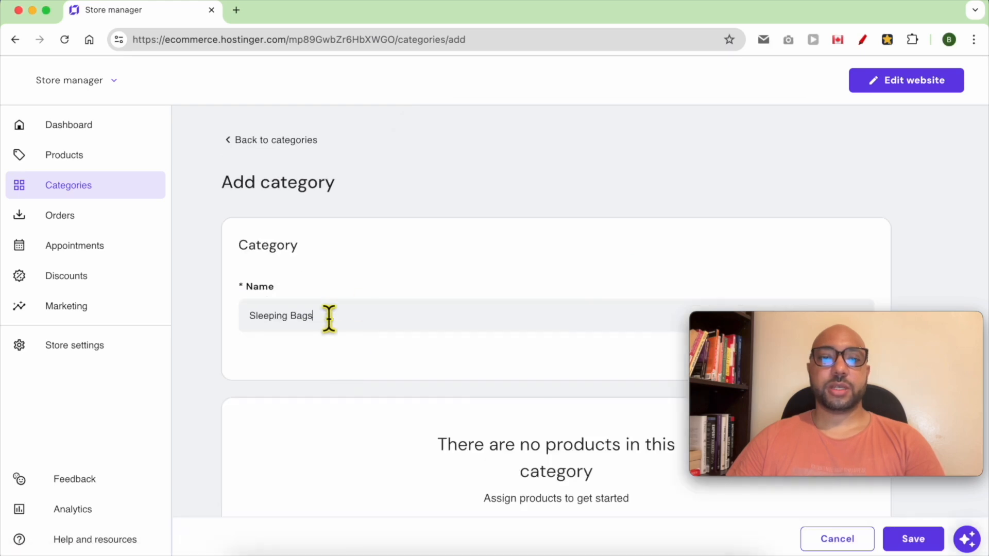
pyautogui.write('(subcategory)')
pyautogui.scroll(-1, 579, 488)
pyautogui.click(579, 488)
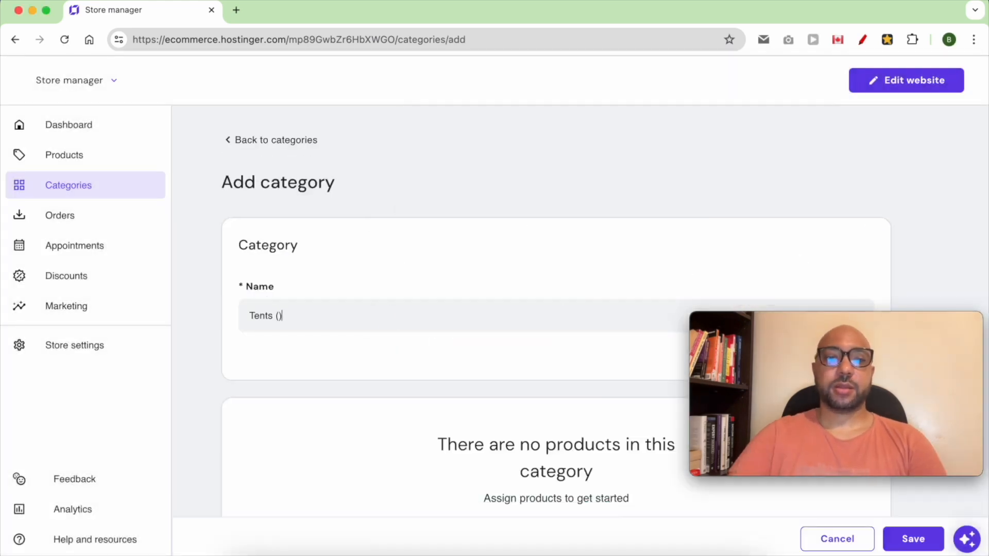
# Add the remaining categories "Tents (subcategory)", "Clothing", "Jackets (subcategory)" and "Pants & Shorts (subcategory)", each with one product assigned
pyautogui.write('subcategory)')
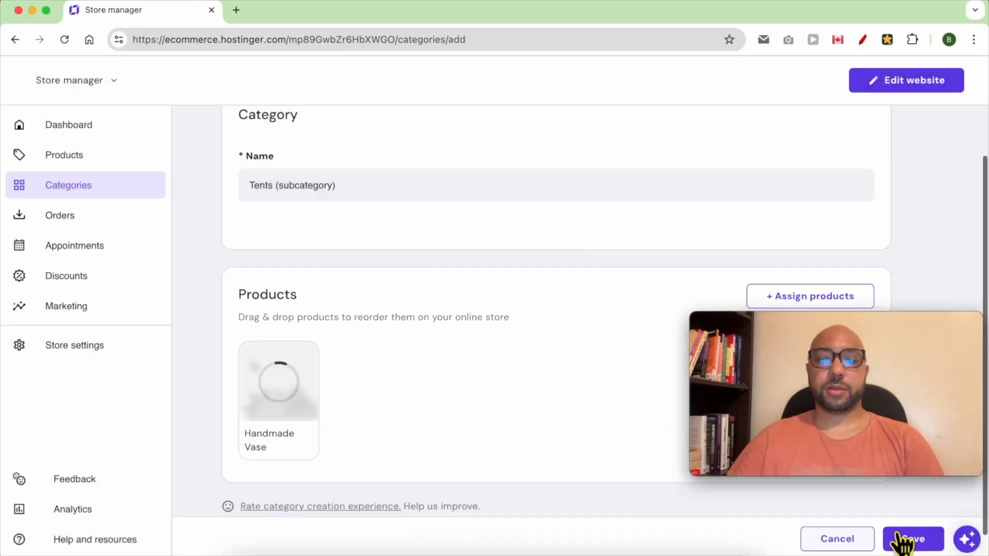
pyautogui.click(904, 541)
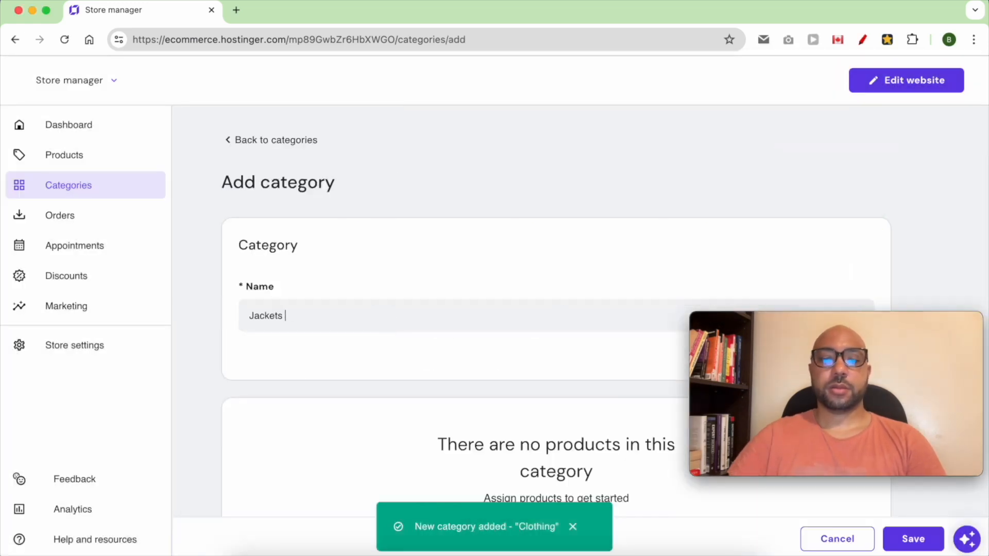
pyautogui.write('(subcate')
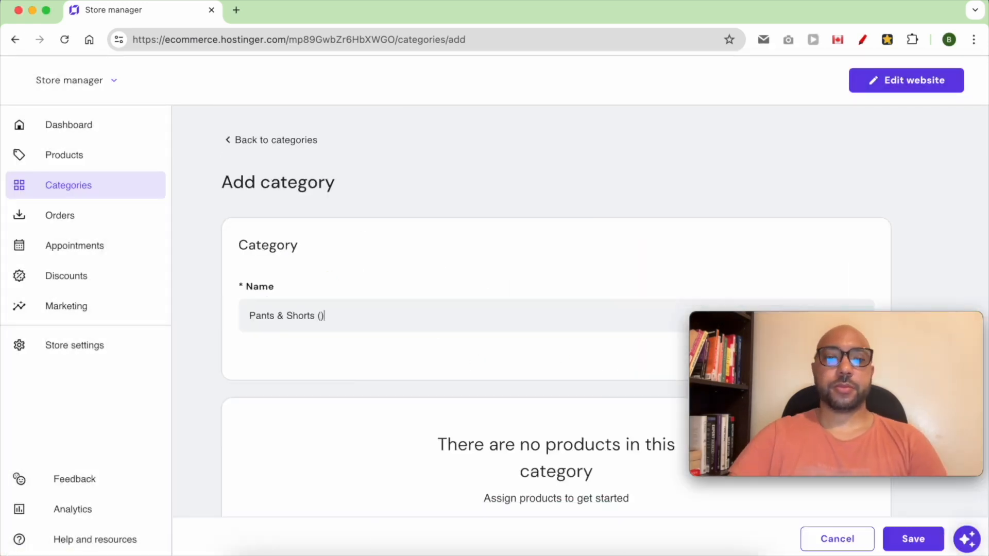
pyautogui.write('subcategory')
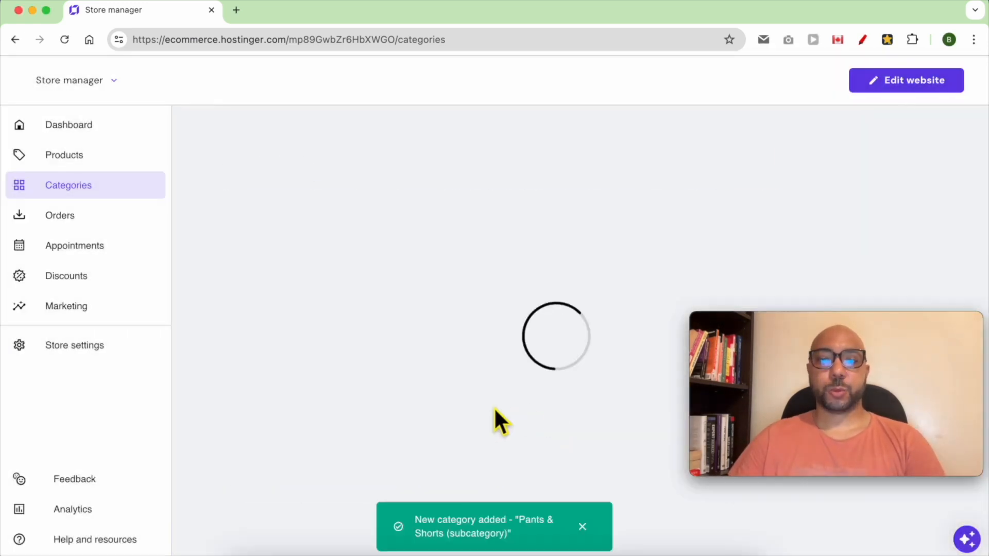
pyautogui.moveTo(789, 330); pyautogui.dragTo(795, 381)
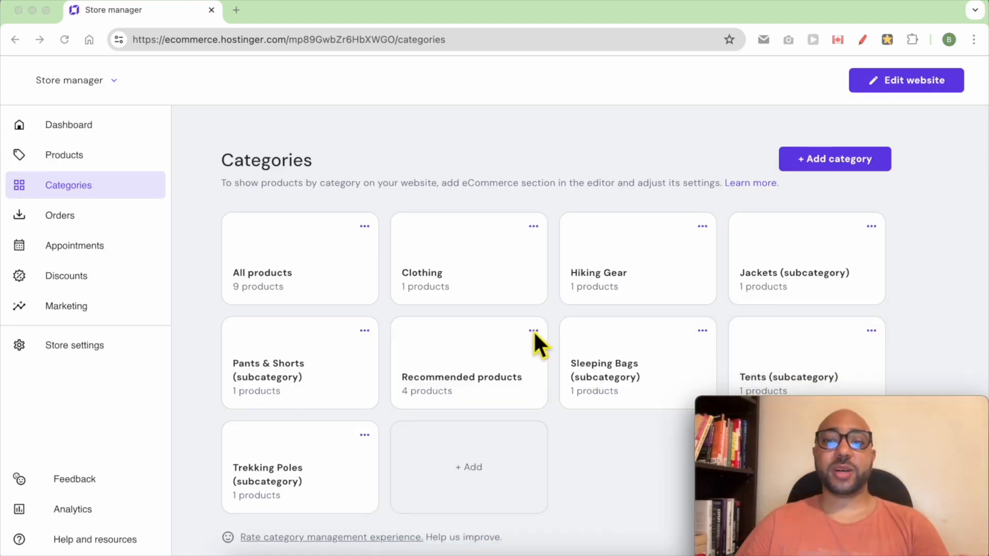
# Open the website in the editor and add an online store page of the Product list type
pyautogui.scroll(-1, 547, 385)
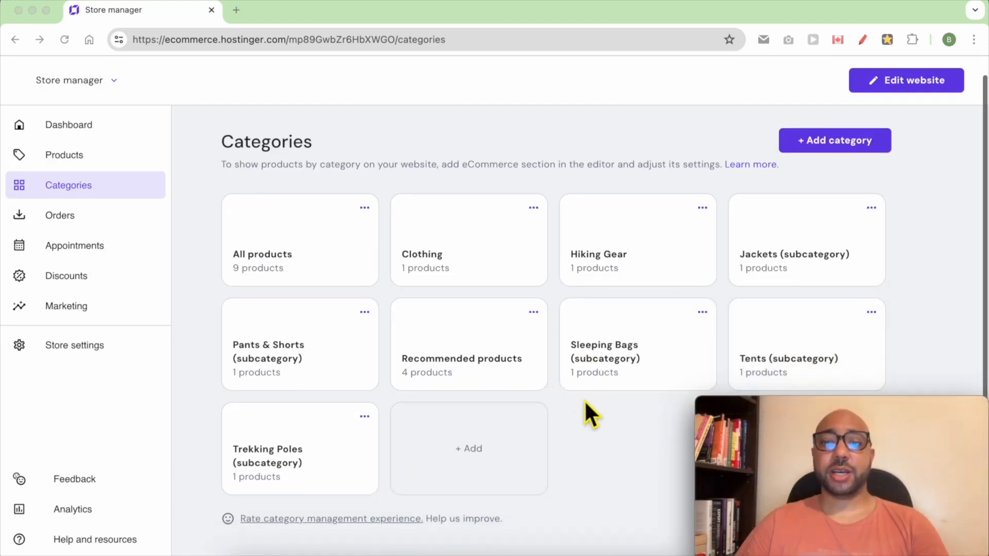
pyautogui.click(587, 426)
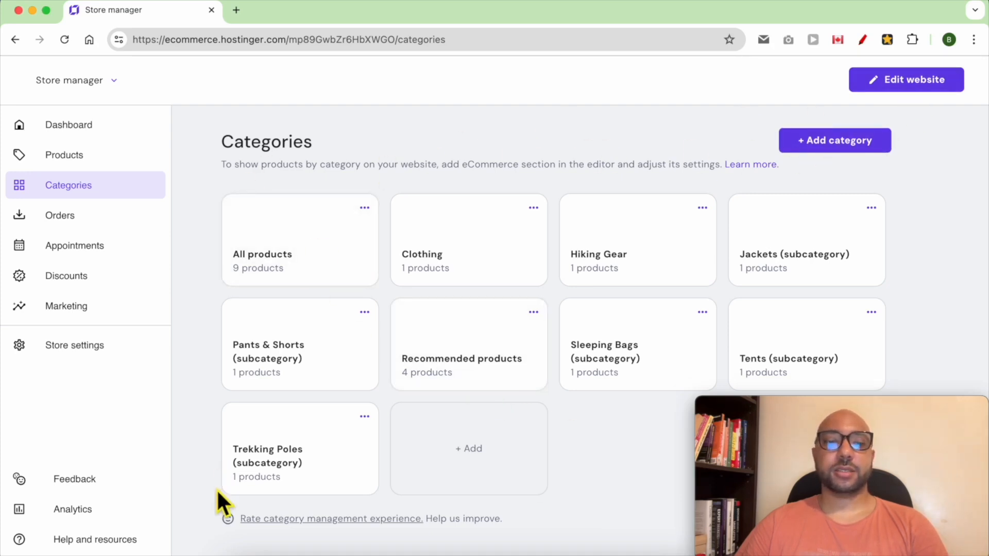
pyautogui.click(909, 85)
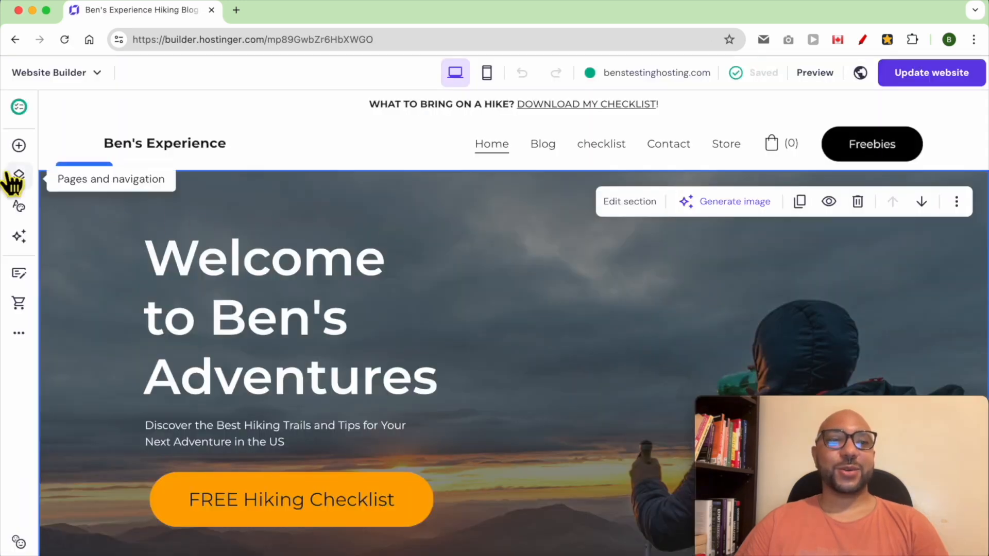
pyautogui.click(19, 178)
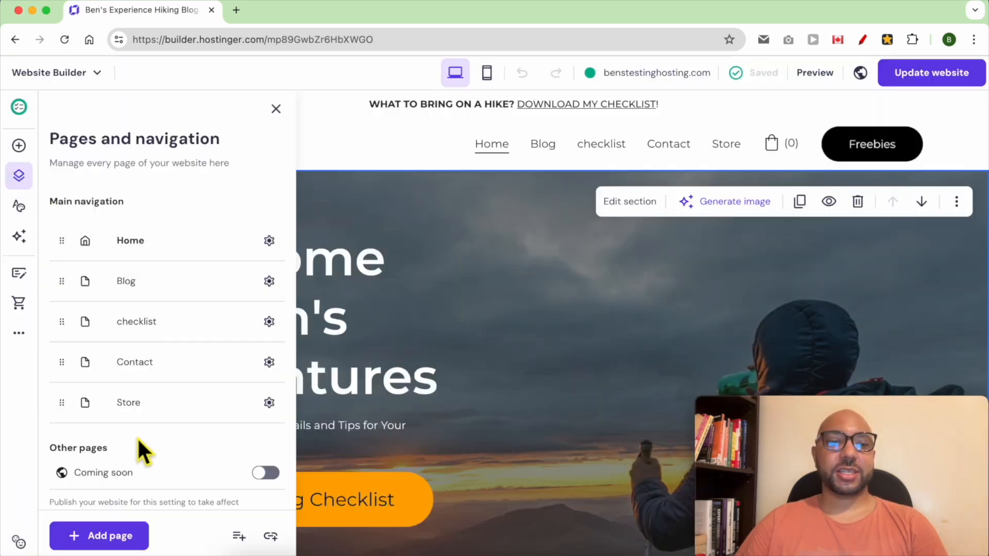
pyautogui.click(109, 536)
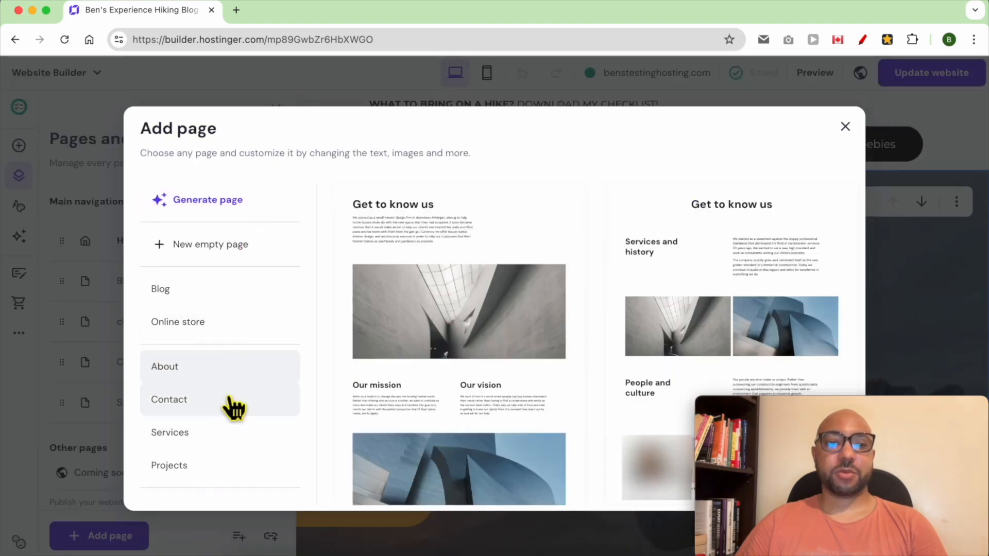
pyautogui.click(213, 332)
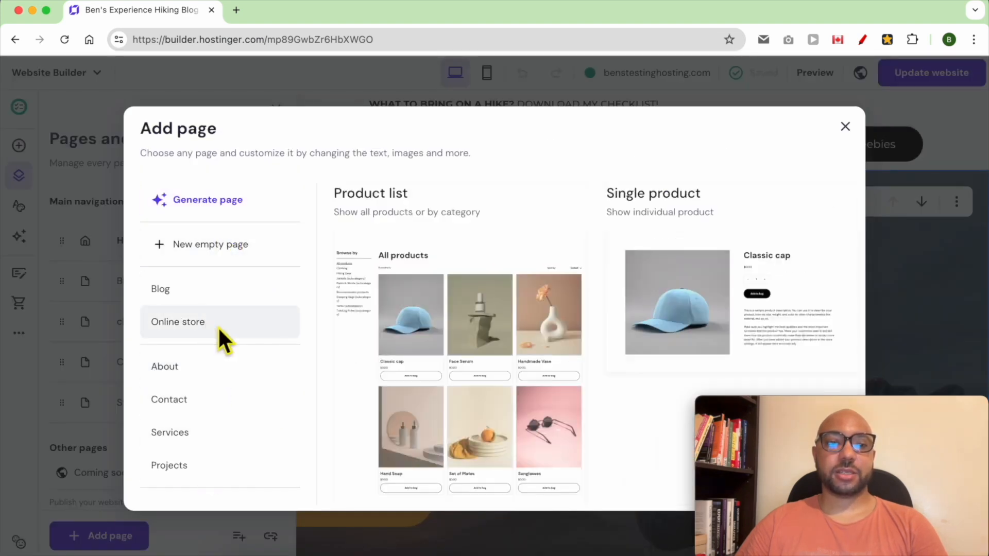
pyautogui.click(423, 327)
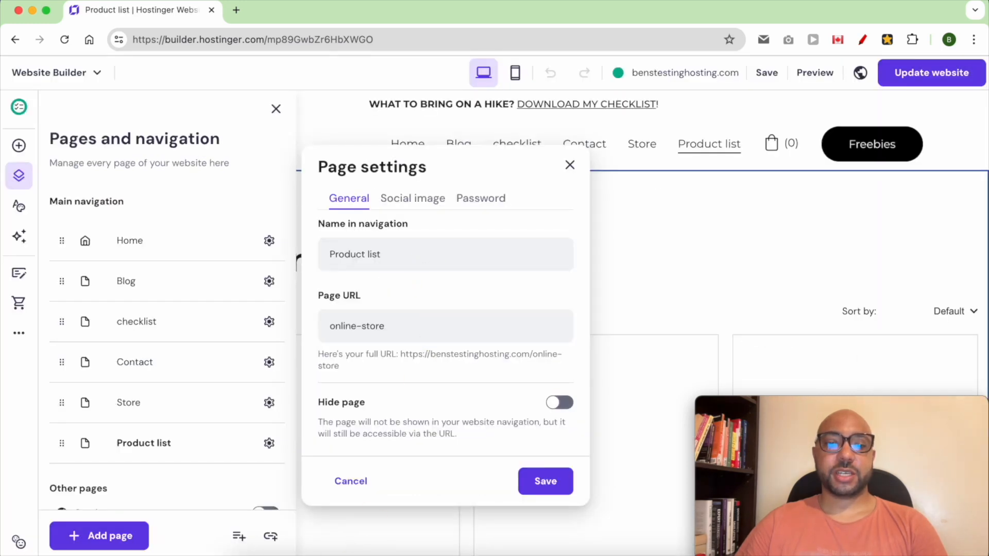
# Name the new page "Hiking Gear" in the navigation, copying the heading from the TextEdit outline, and save the page settings
pyautogui.click(326, 553)
pyautogui.tripleClick(496, 195)
pyautogui.rightClick(496, 195)
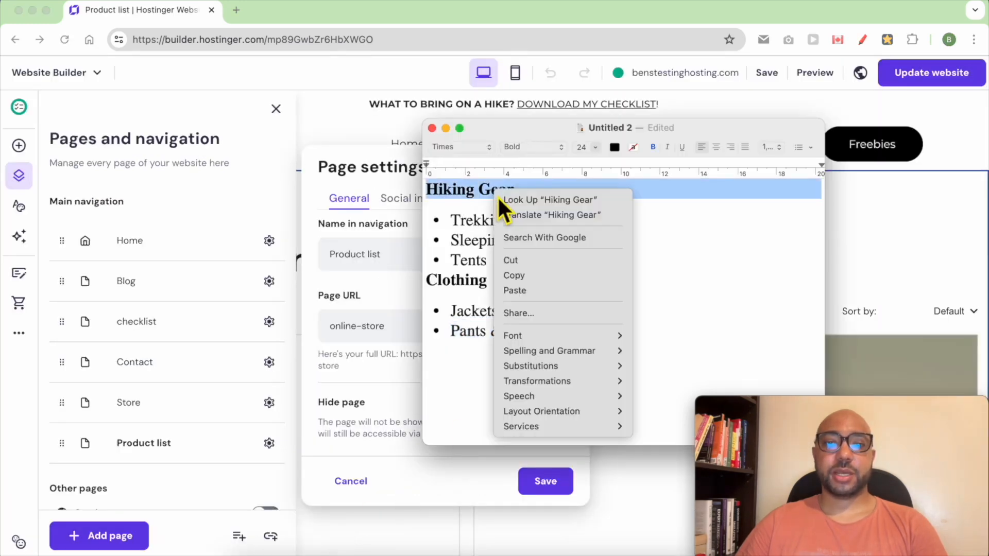
pyautogui.click(517, 277)
pyautogui.click(395, 263)
pyautogui.tripleClick(395, 263)
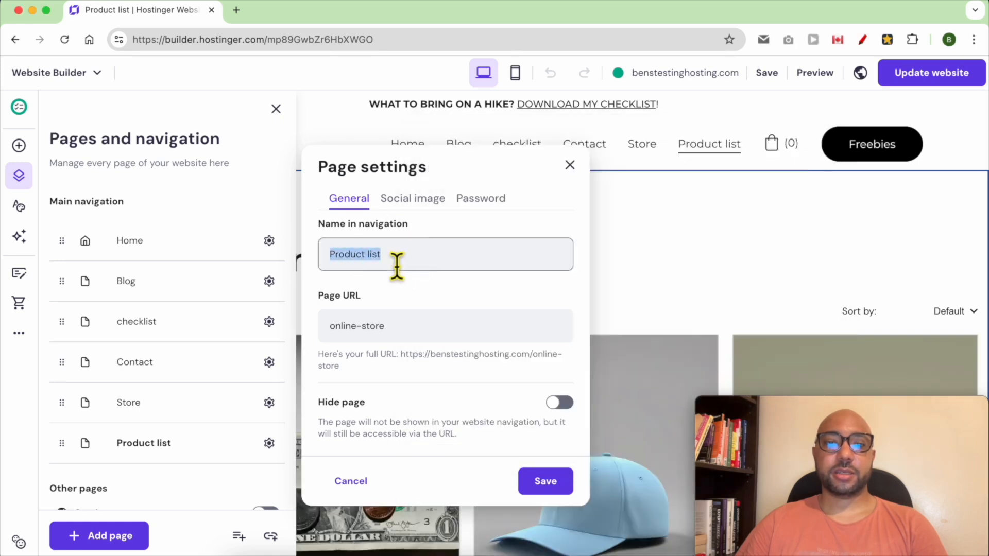
pyautogui.rightClick(395, 263)
pyautogui.click(418, 274)
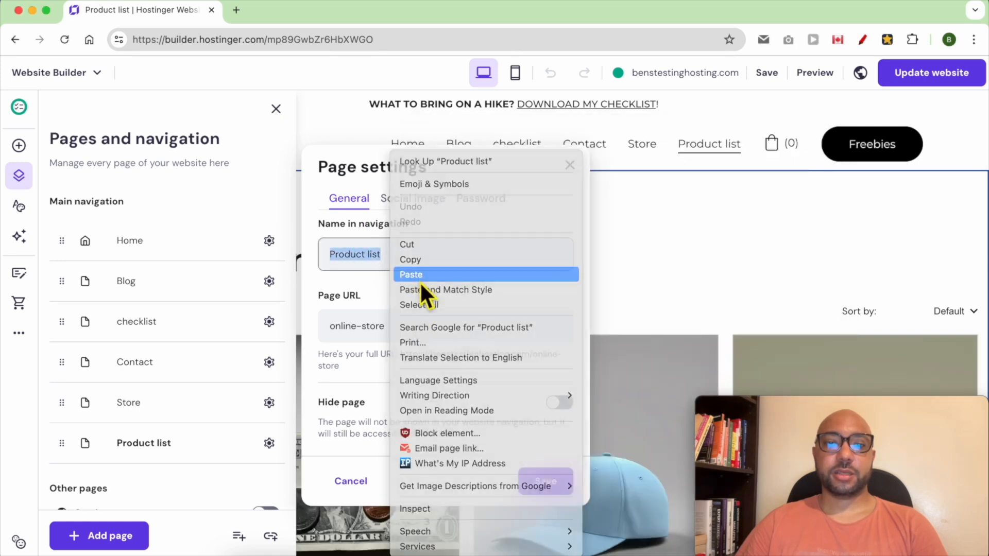
pyautogui.click(545, 481)
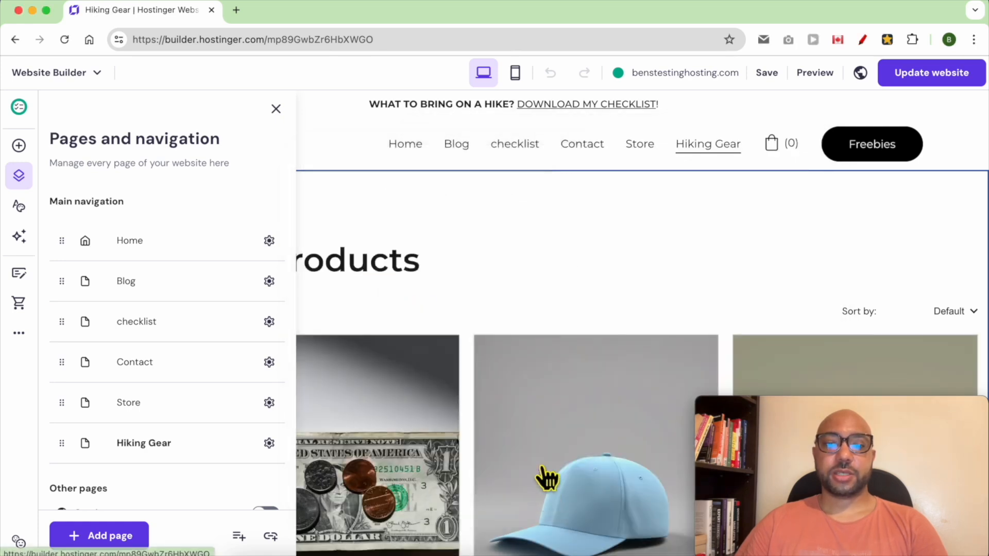
# Turn off showing categories as filters in the Hiking Gear page's product section and set it to show the Hiking Gear category
pyautogui.click(519, 293)
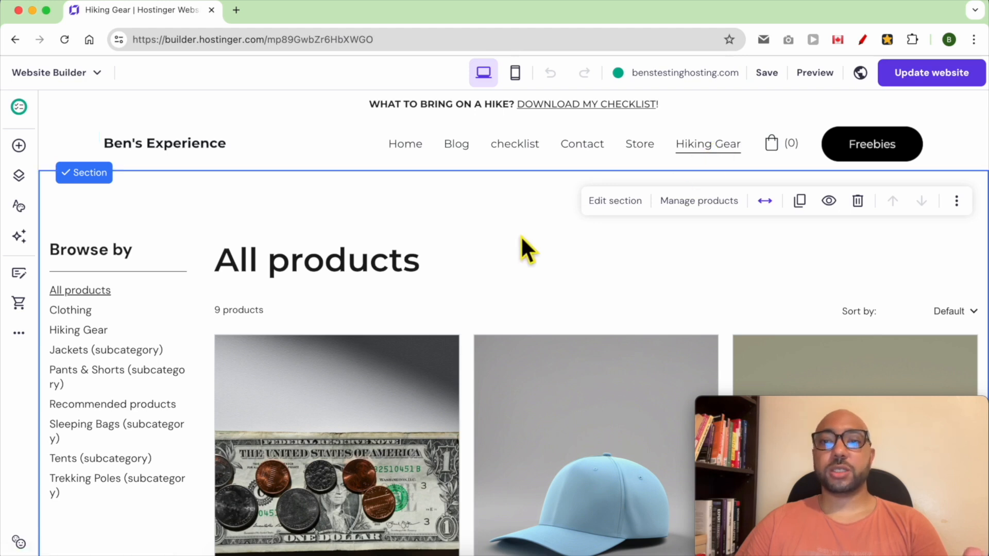
pyautogui.click(618, 202)
pyautogui.moveTo(837, 407); pyautogui.dragTo(141, 410)
pyautogui.click(810, 264)
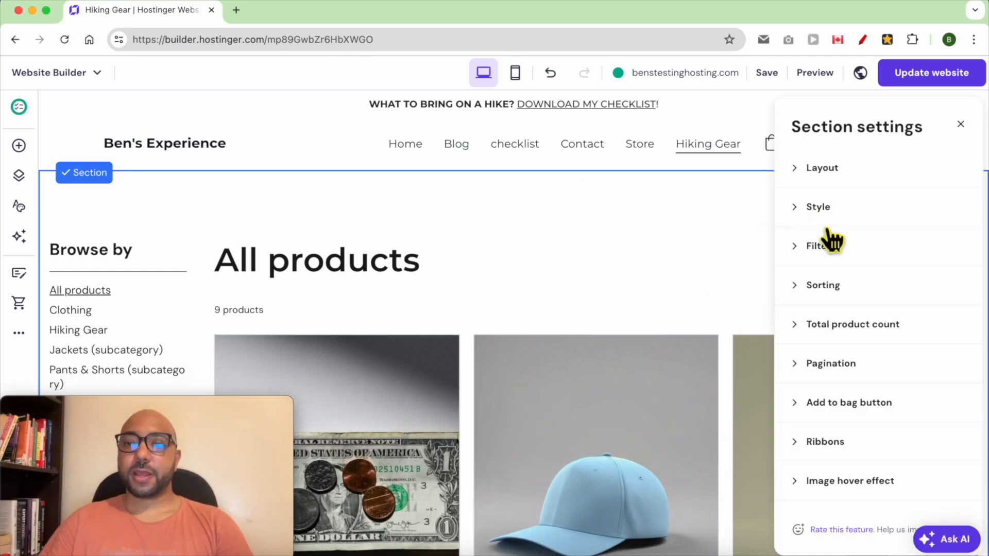
pyautogui.click(830, 248)
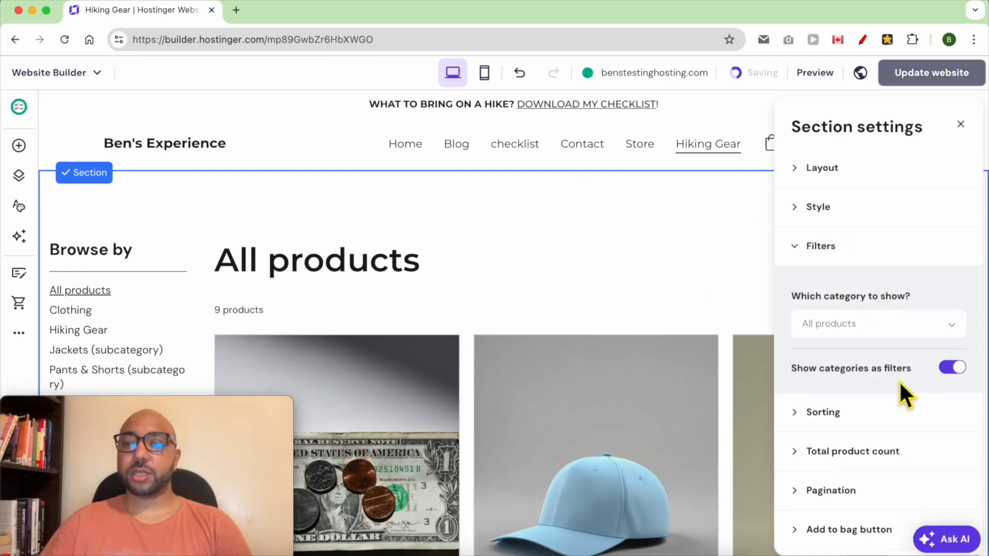
pyautogui.click(950, 368)
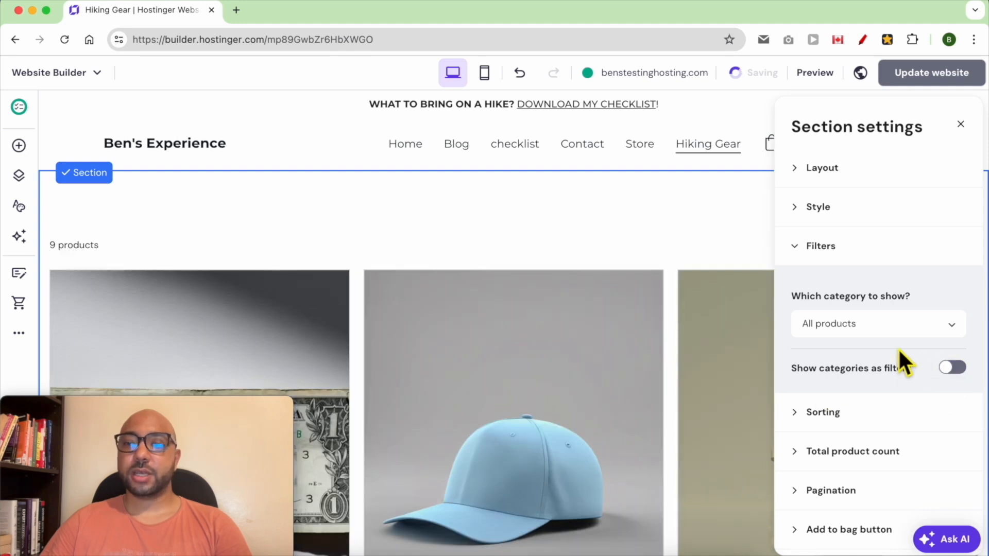
pyautogui.click(906, 330)
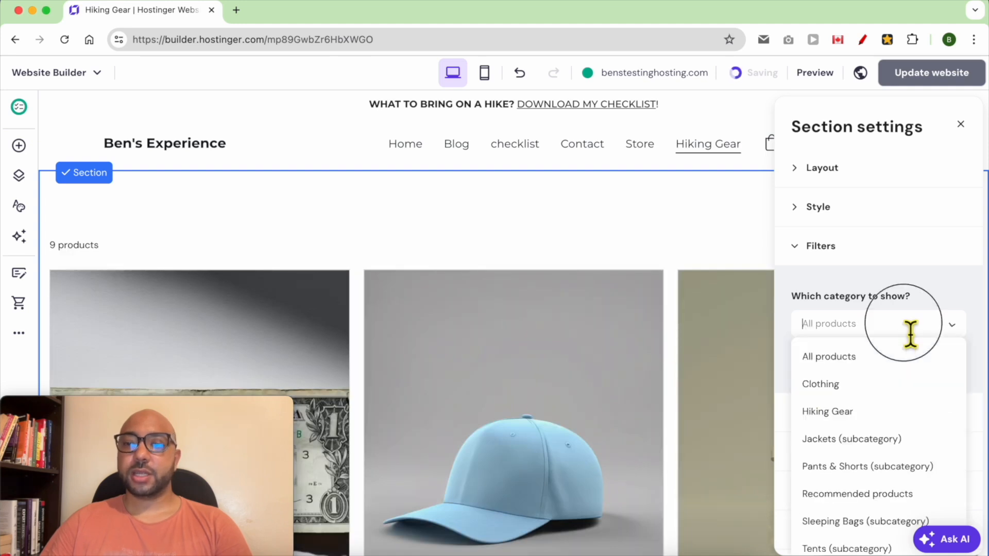
pyautogui.click(875, 419)
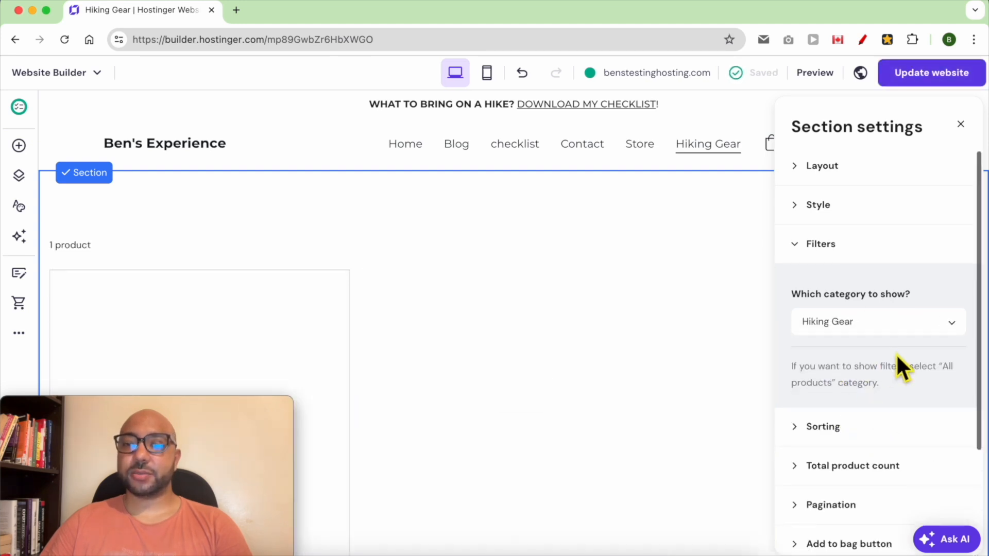
pyautogui.scroll(-1, 875, 381)
pyautogui.scroll(-1, 242, 330)
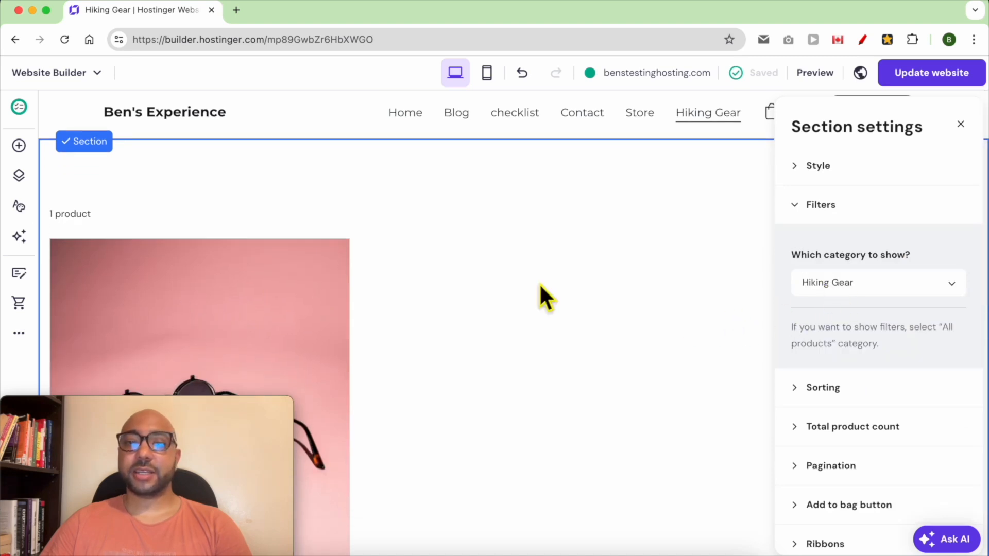
pyautogui.scroll(-1, 790, 375)
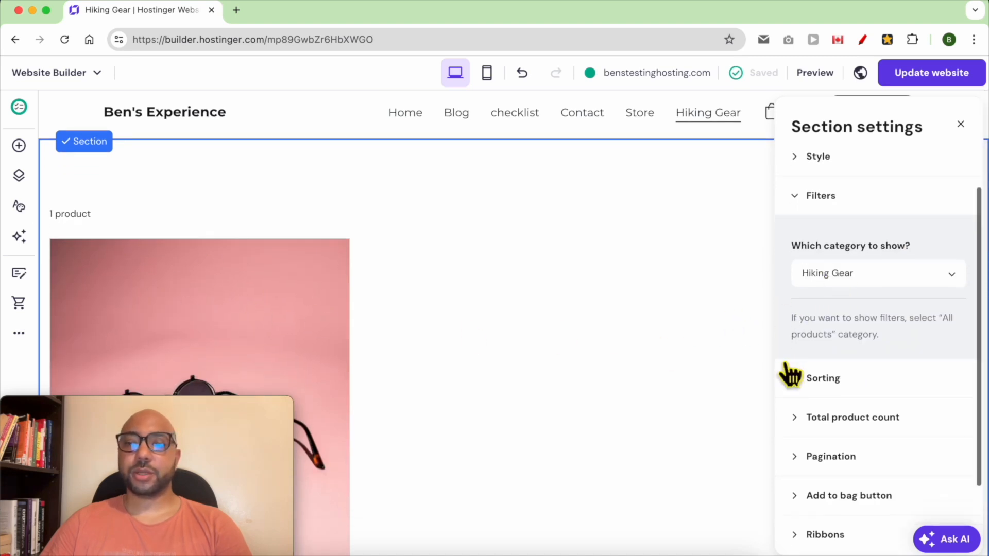
pyautogui.scroll(-1, 785, 366)
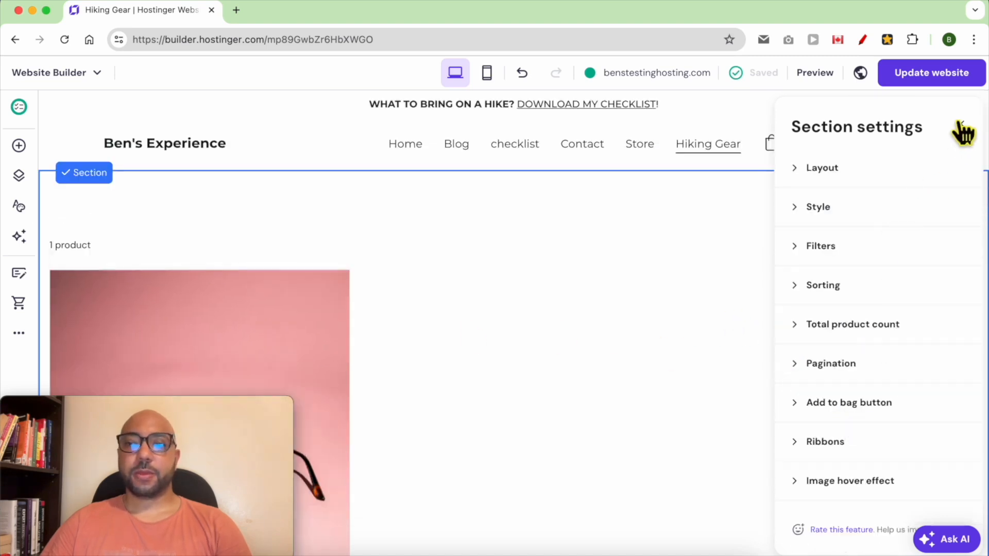
pyautogui.click(961, 125)
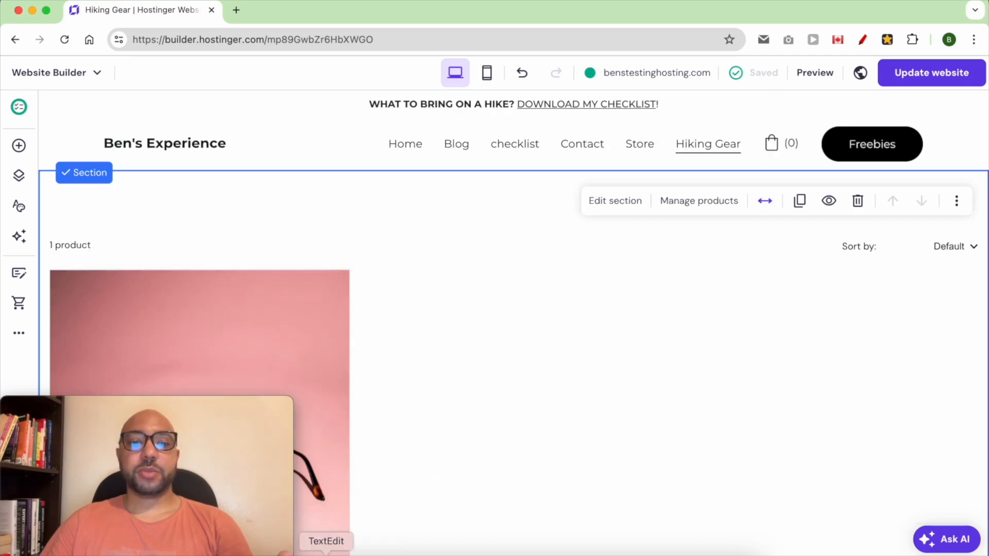
# Copy the item "Trekking Poles" from the TextEdit outline and return to the website editor
pyautogui.click(366, 548)
pyautogui.doubleClick(495, 226)
pyautogui.moveTo(549, 222); pyautogui.dragTo(462, 231)
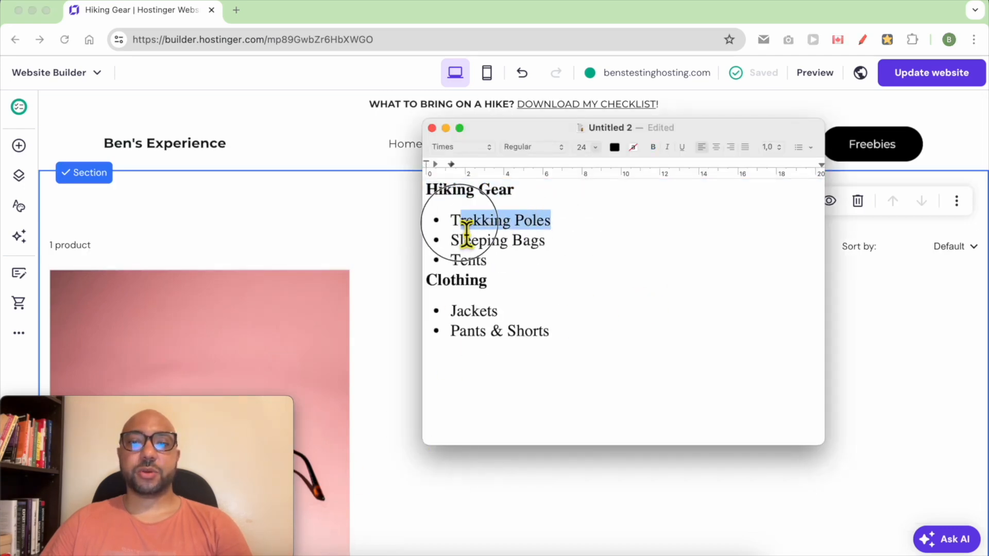
pyautogui.rightClick(474, 219)
pyautogui.click(497, 306)
pyautogui.click(317, 237)
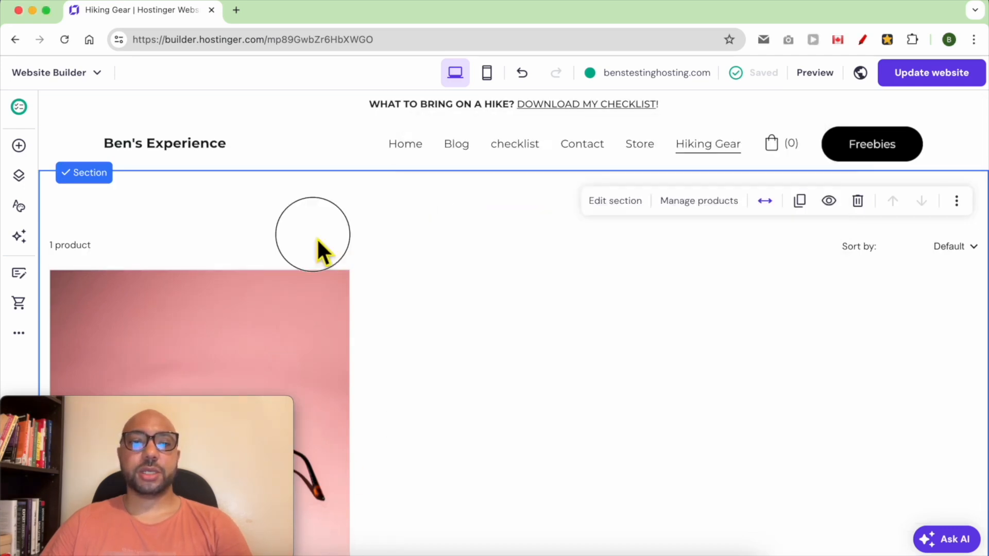
# Add another Product list page, paste "Trekking Poles" as its name in the navigation, and save the page settings
pyautogui.click(19, 175)
pyautogui.moveTo(141, 405); pyautogui.dragTo(498, 13)
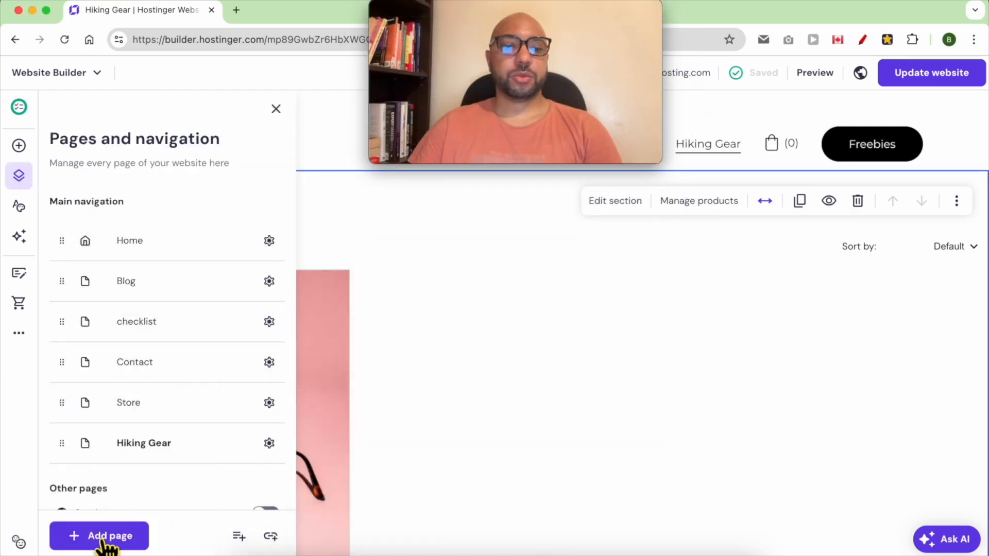
pyautogui.click(135, 536)
pyautogui.click(219, 328)
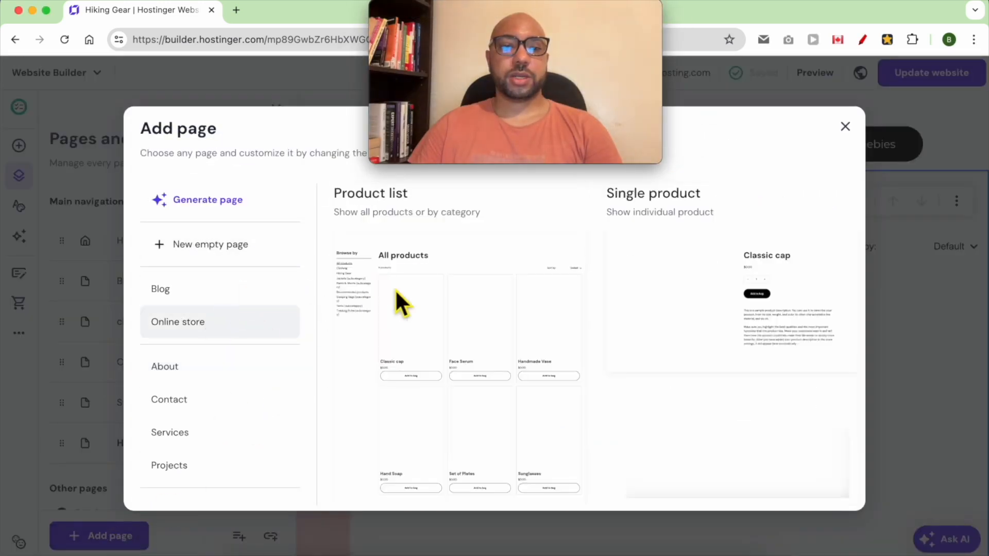
pyautogui.click(441, 315)
pyautogui.tripleClick(419, 265)
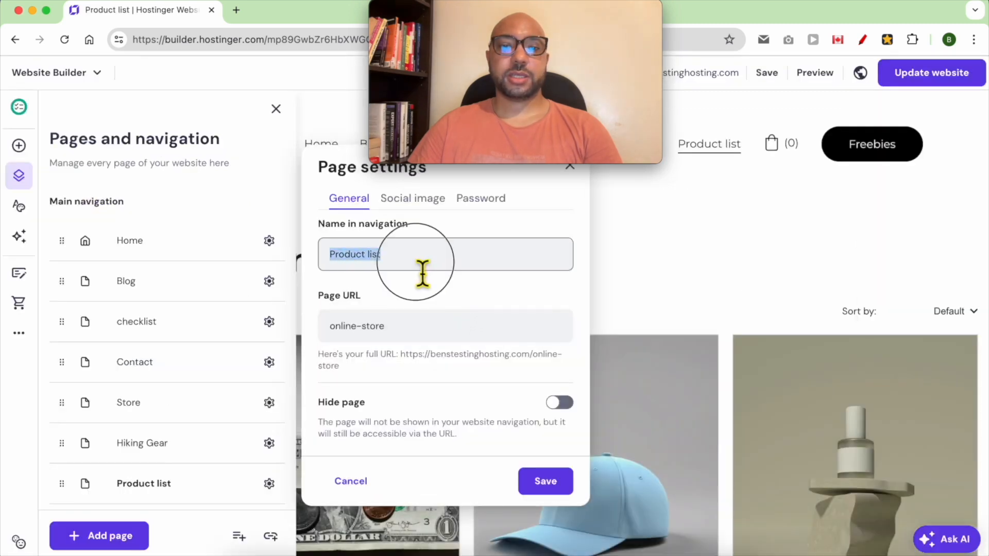
pyautogui.rightClick(418, 265)
pyautogui.click(447, 274)
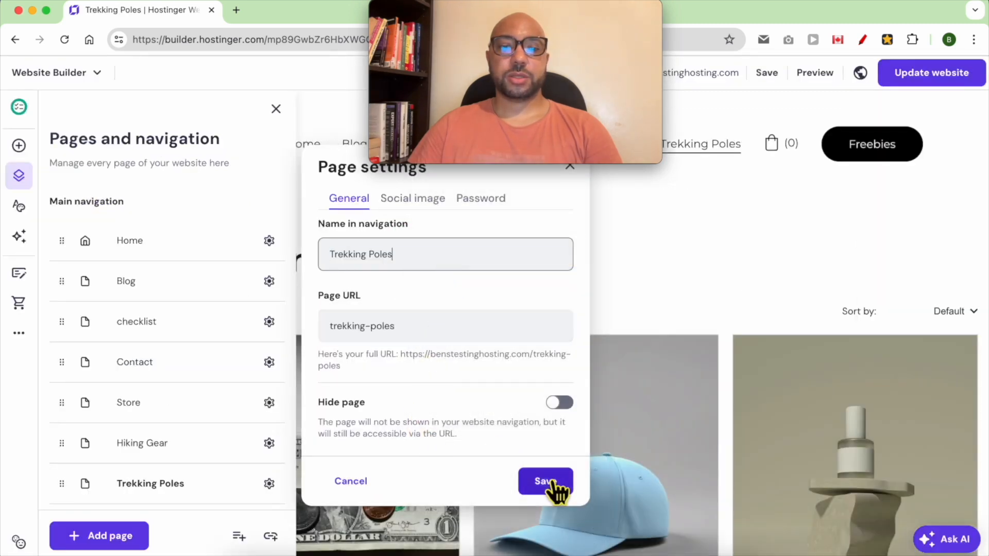
pyautogui.click(546, 482)
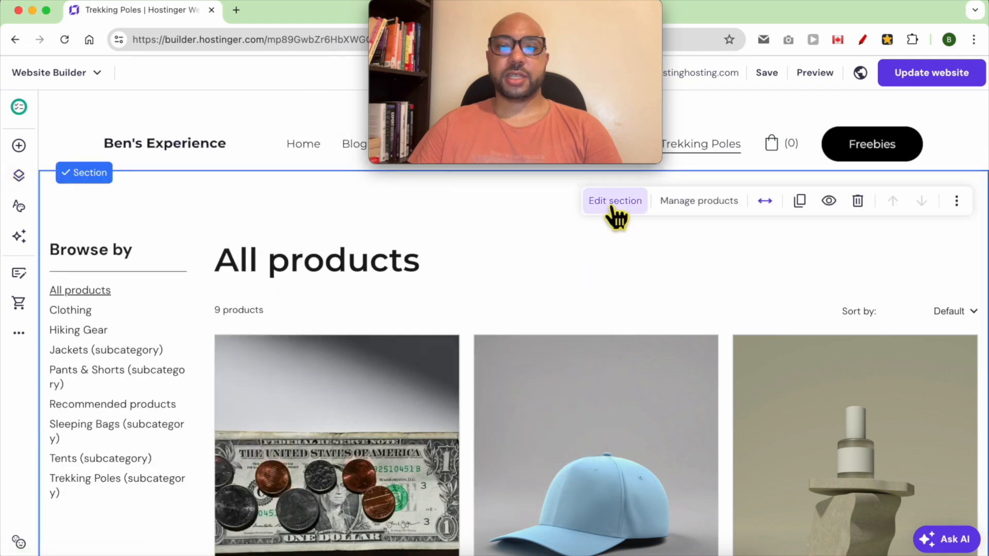
# Turn off showing categories as filters in the Trekking Poles page's product section and set it to show Trekking Poles (subcategory)
pyautogui.click(612, 201)
pyautogui.click(857, 255)
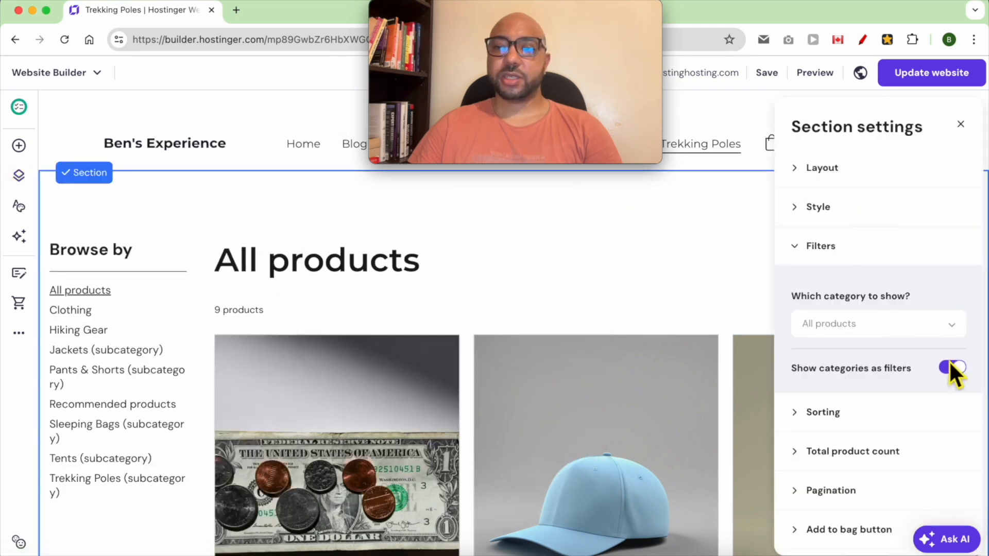
pyautogui.click(950, 367)
pyautogui.click(947, 330)
pyautogui.scroll(-5, 857, 527)
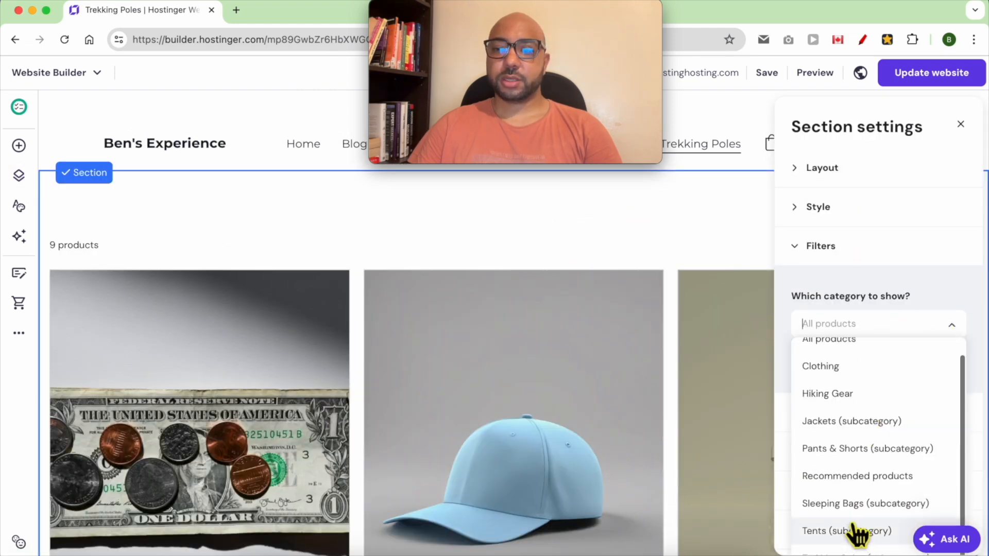
pyautogui.click(868, 435)
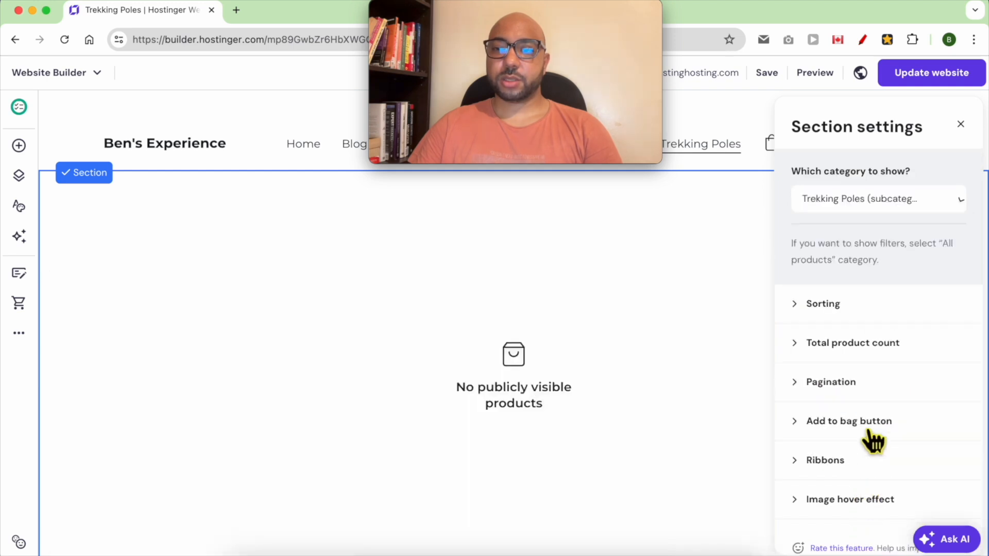
pyautogui.click(695, 211)
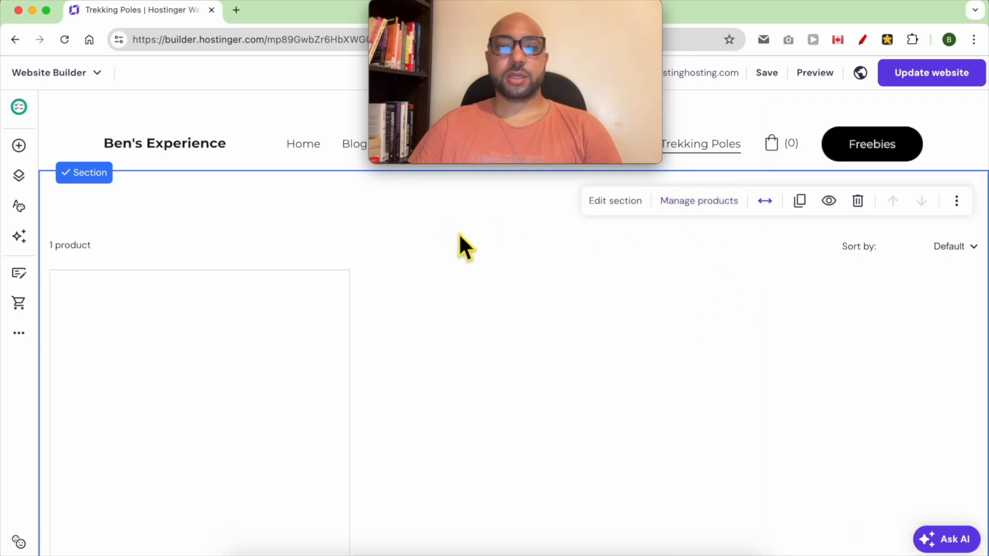
# Nest the Trekking Poles page under Hiking Gear in the main navigation and check the resulting dropdown in the site header
pyautogui.moveTo(567, 17); pyautogui.dragTo(371, 20)
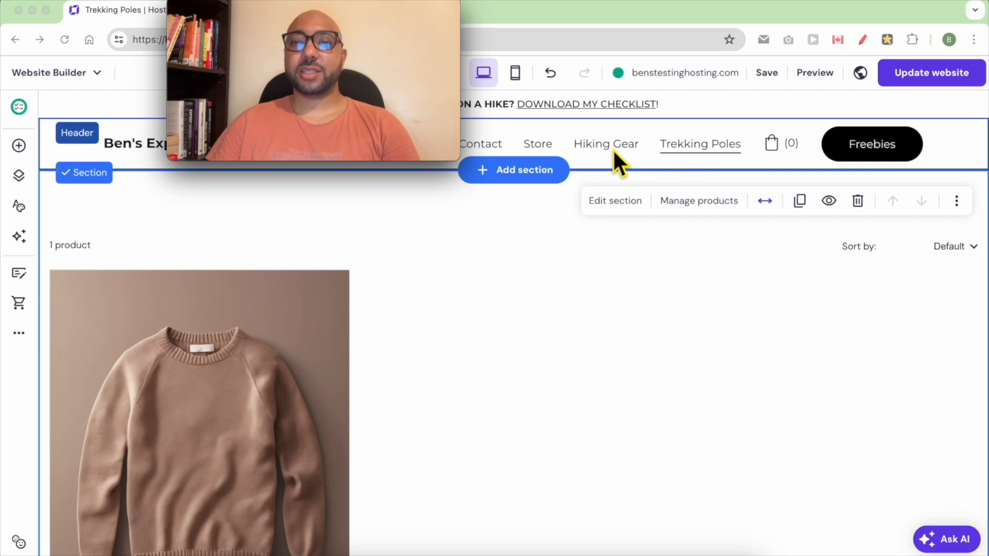
pyautogui.click(19, 178)
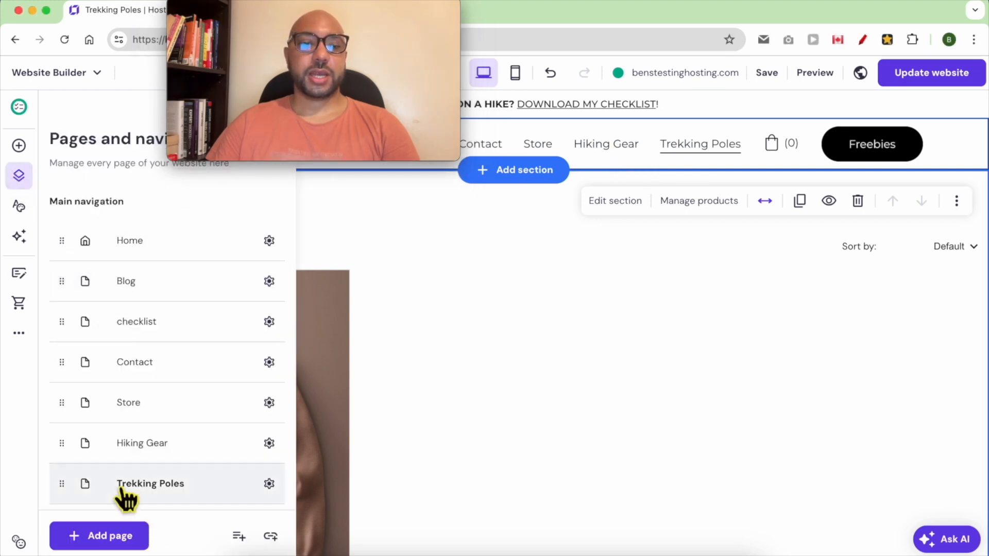
pyautogui.moveTo(74, 496); pyautogui.dragTo(142, 416)
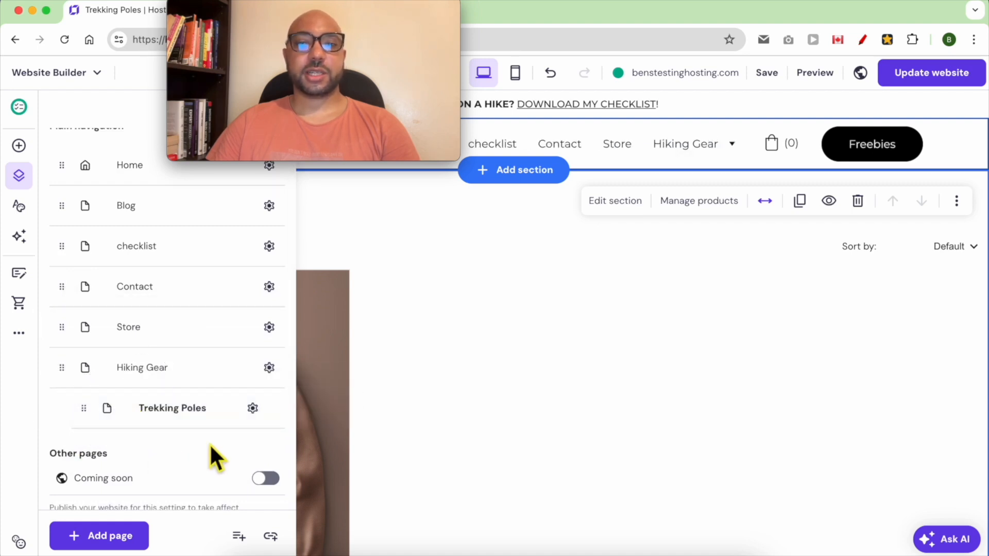
pyautogui.click(649, 292)
pyautogui.moveTo(734, 152)
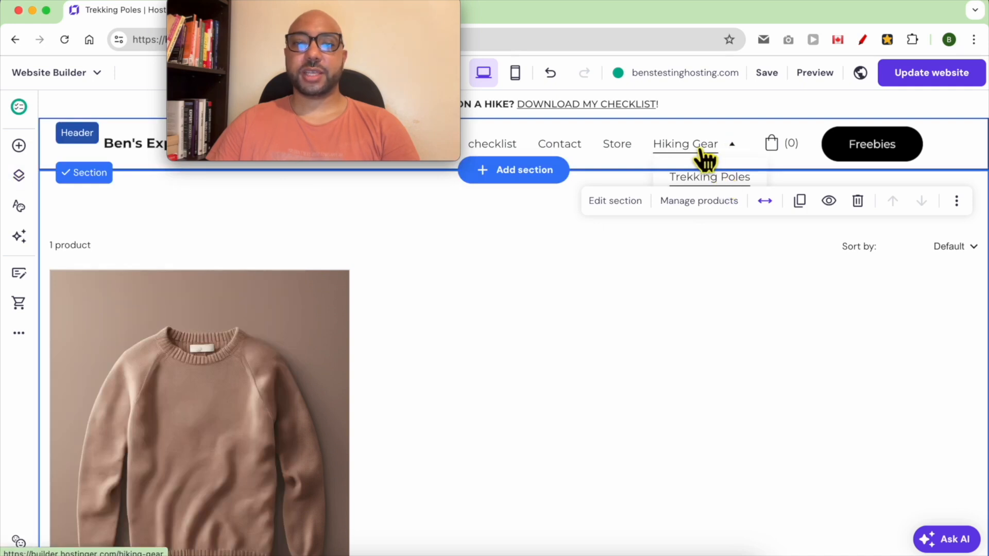
# Review the full outline of categories and subcategories in TextEdit, then return to the website editor
pyautogui.click(329, 550)
pyautogui.click(510, 289)
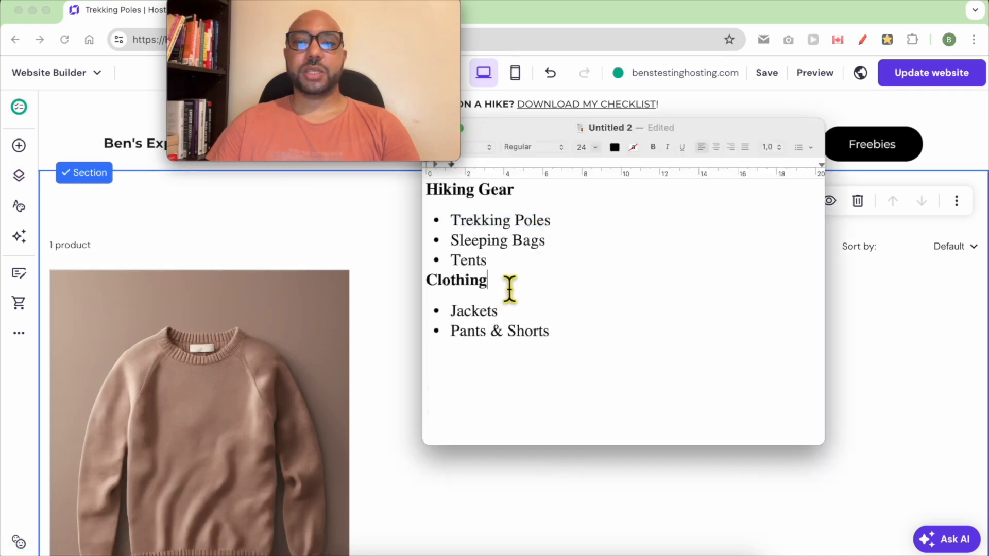
pyautogui.moveTo(490, 250); pyautogui.dragTo(474, 227)
pyautogui.moveTo(592, 343); pyautogui.dragTo(423, 200)
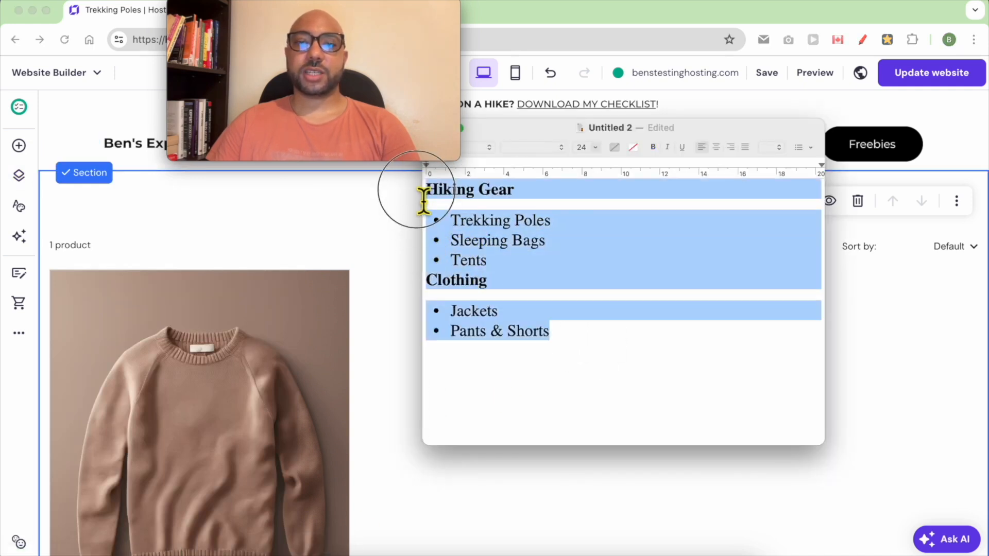
pyautogui.click(420, 195)
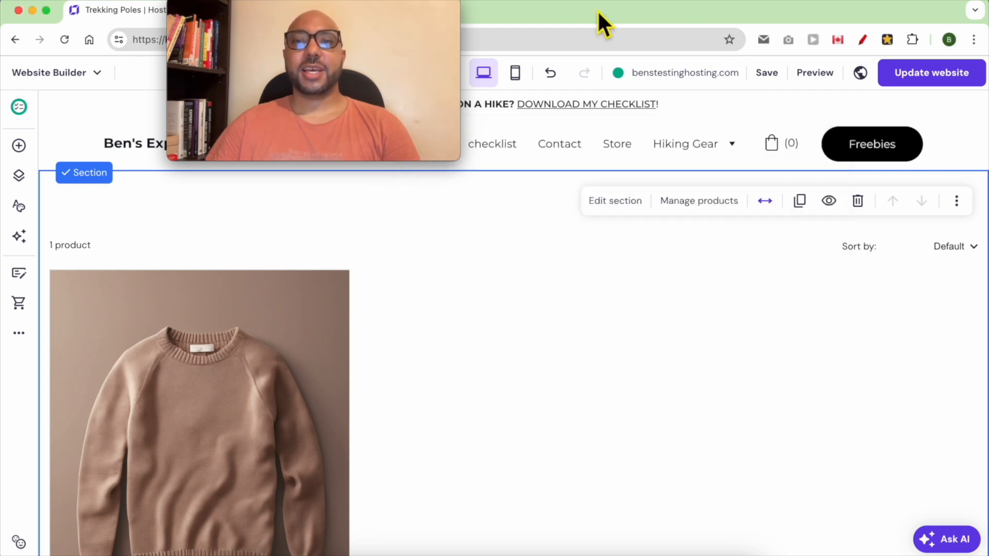